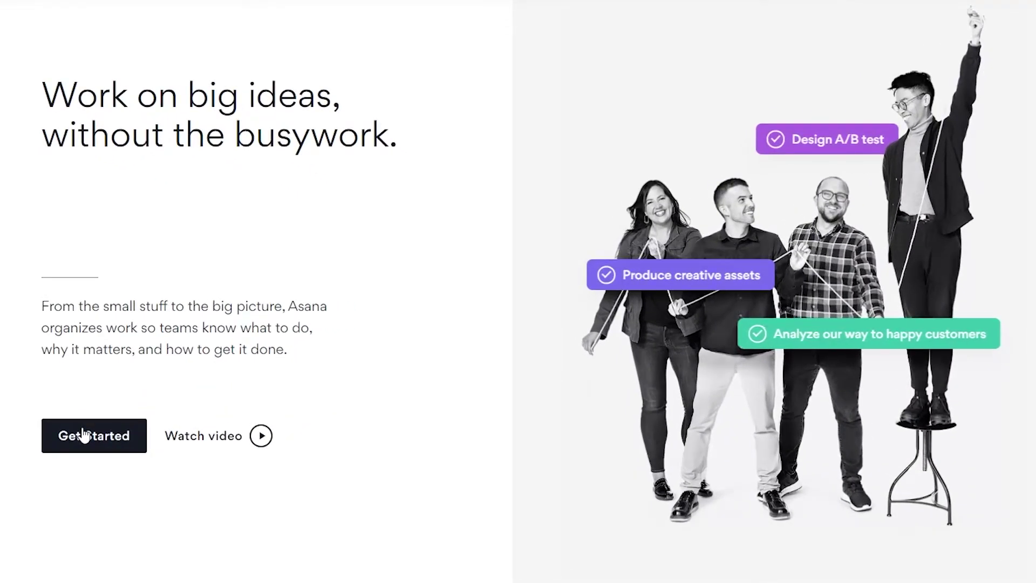
- Log in to the Asana workspace and dismiss the recommendation survey banner on Home
click(84, 434)
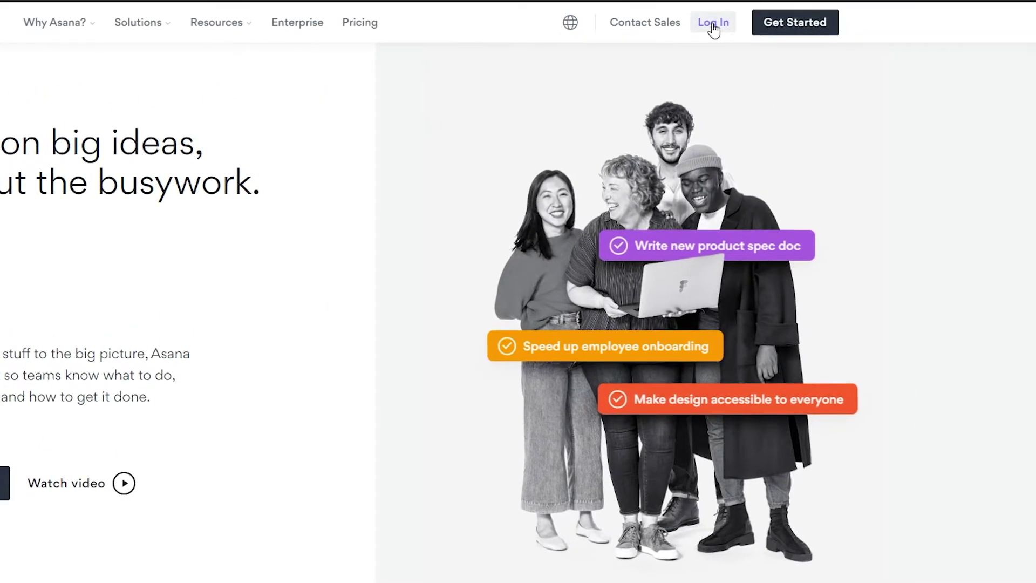
click(713, 24)
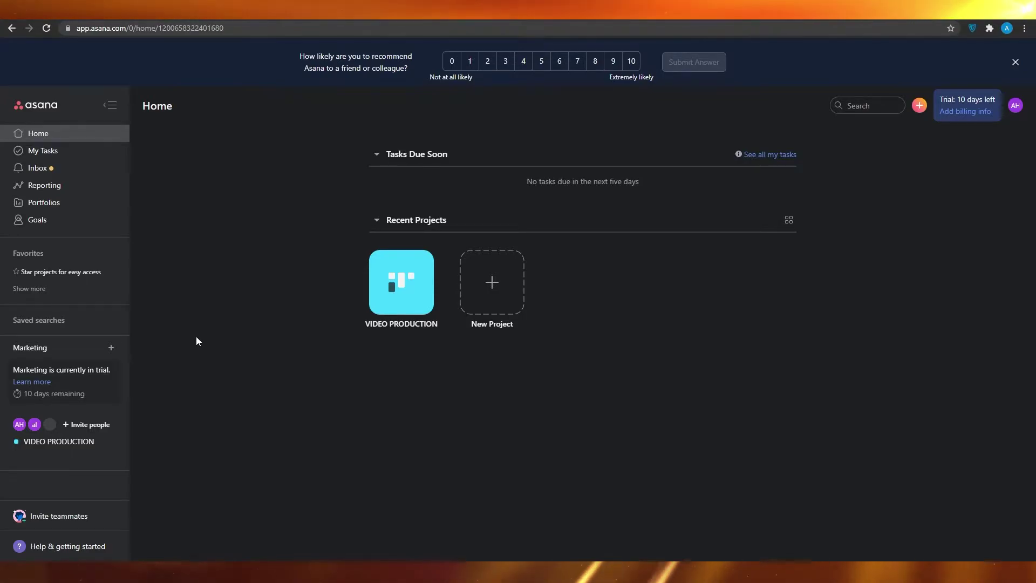
click(1015, 62)
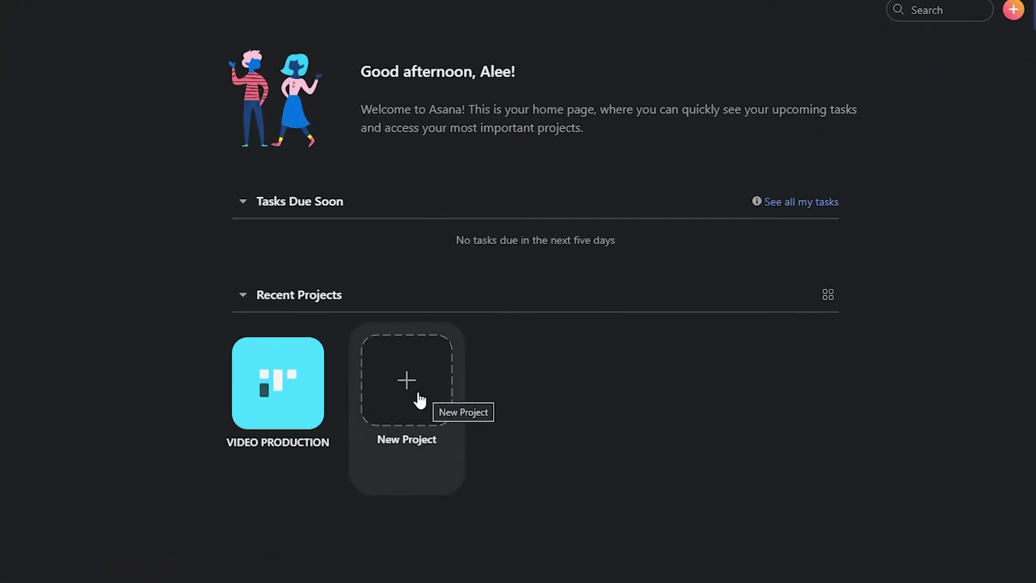
mouse_move(313, 397)
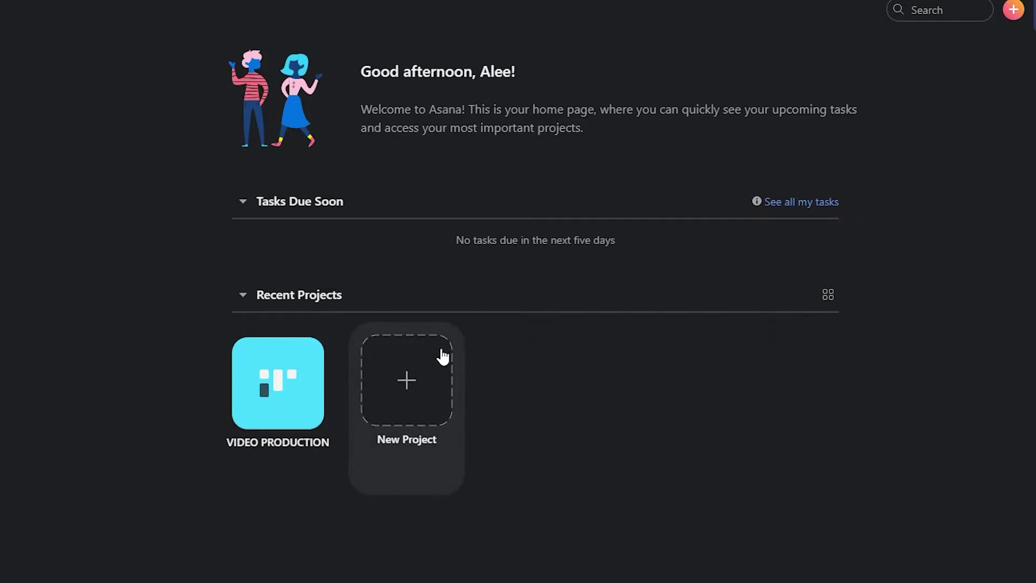
- Start a new project, browse the template library, then pick Blank Project
click(423, 388)
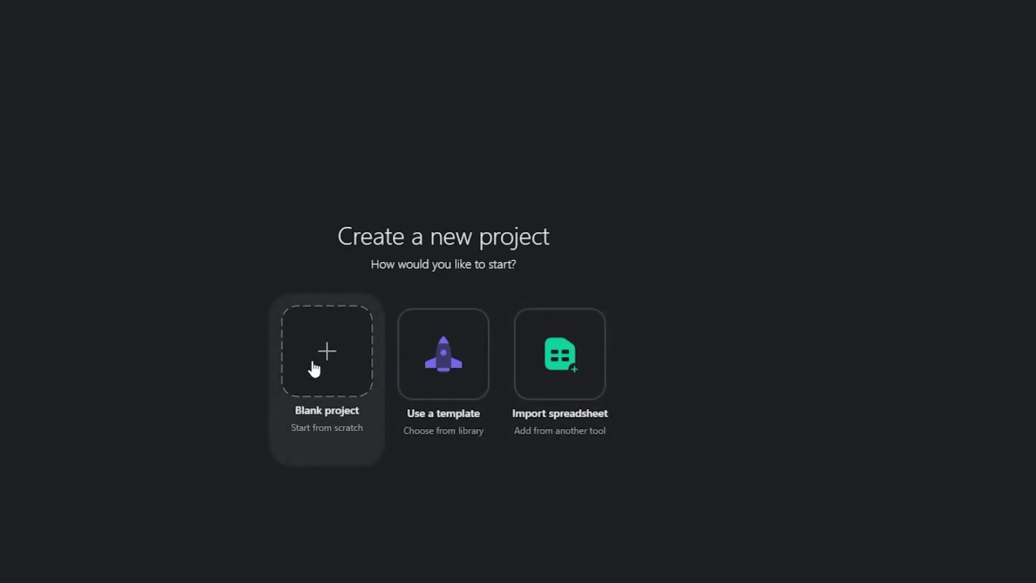
click(464, 355)
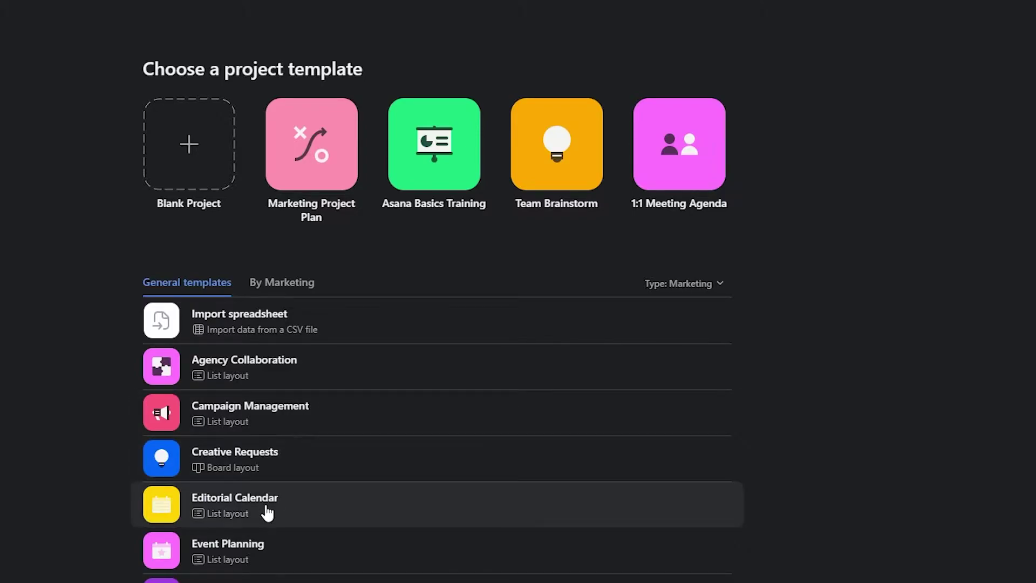
scroll(267, 513, down, 7)
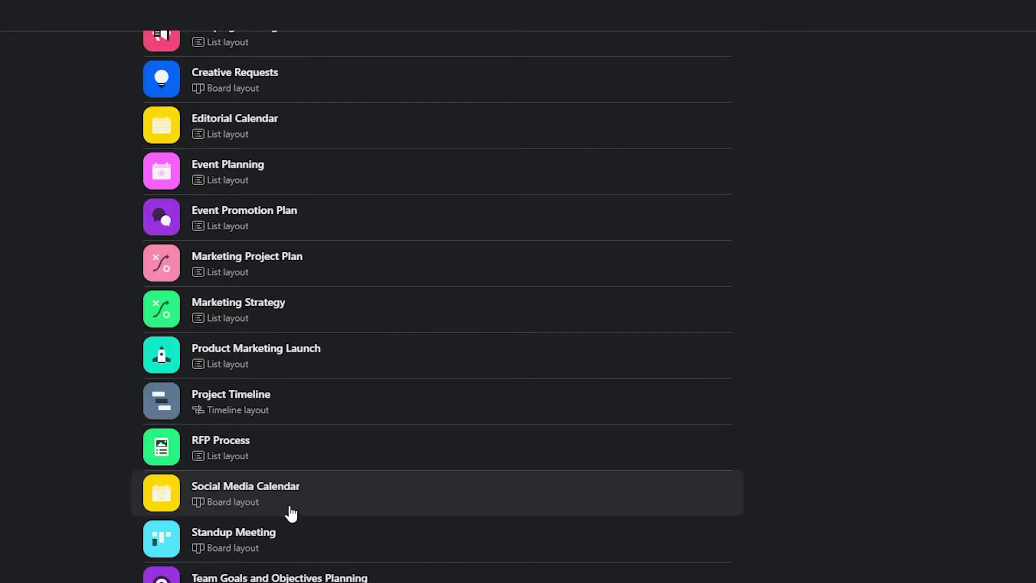
scroll(289, 494, up, 7)
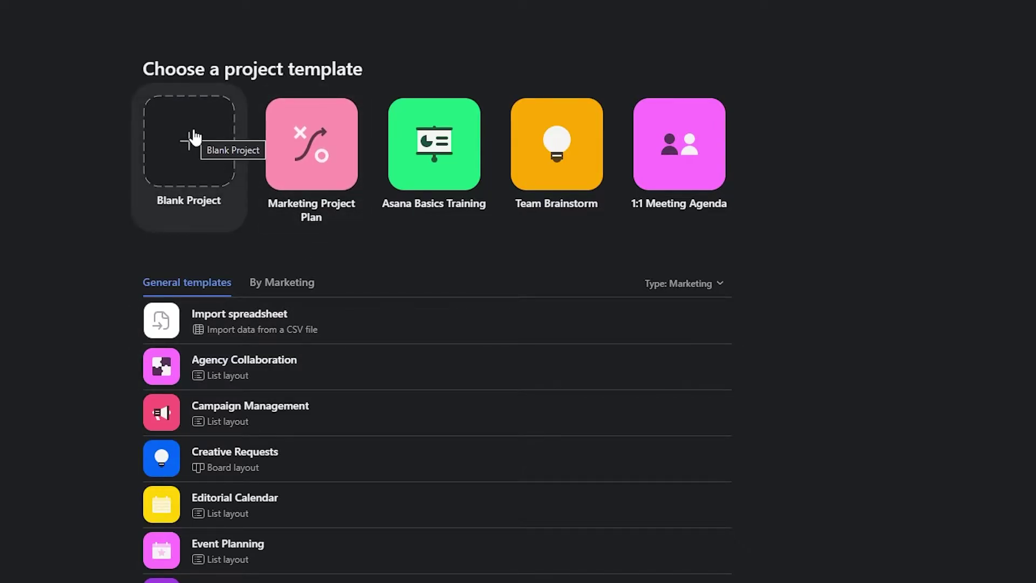
click(194, 137)
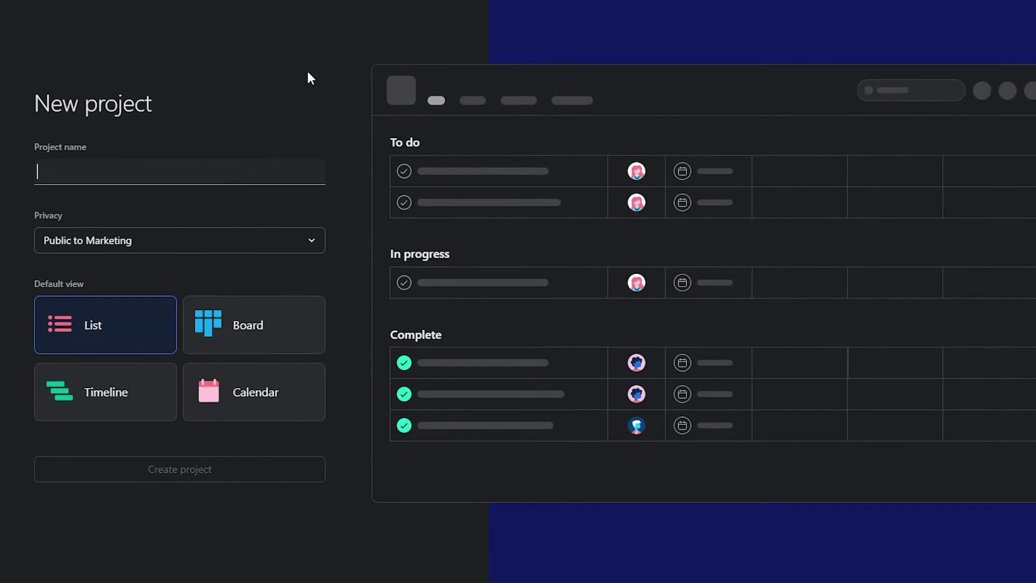
- Name the project 'Video Production Asap', keep it Public to Marketing, and create it
click(225, 179)
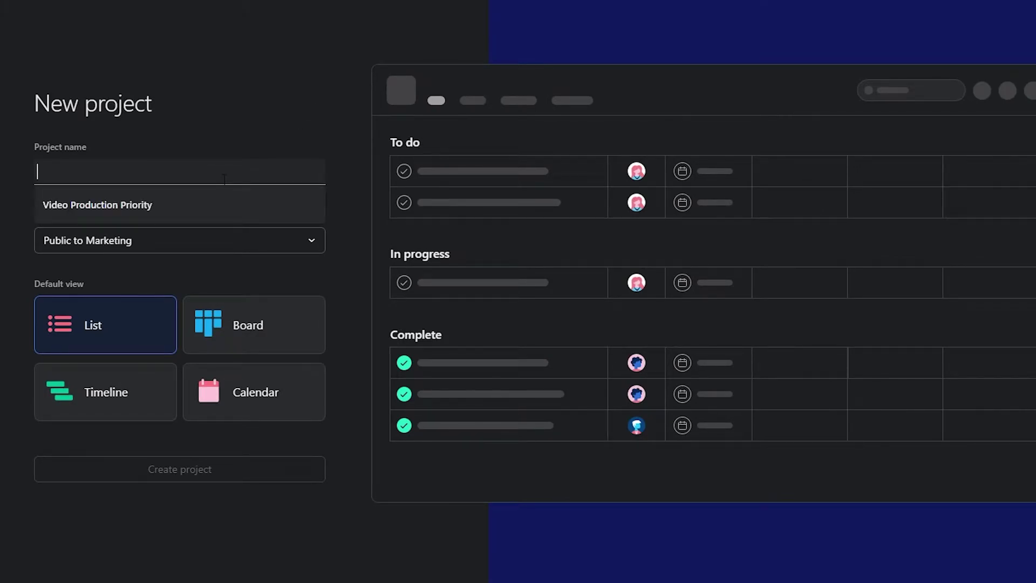
text(Video )
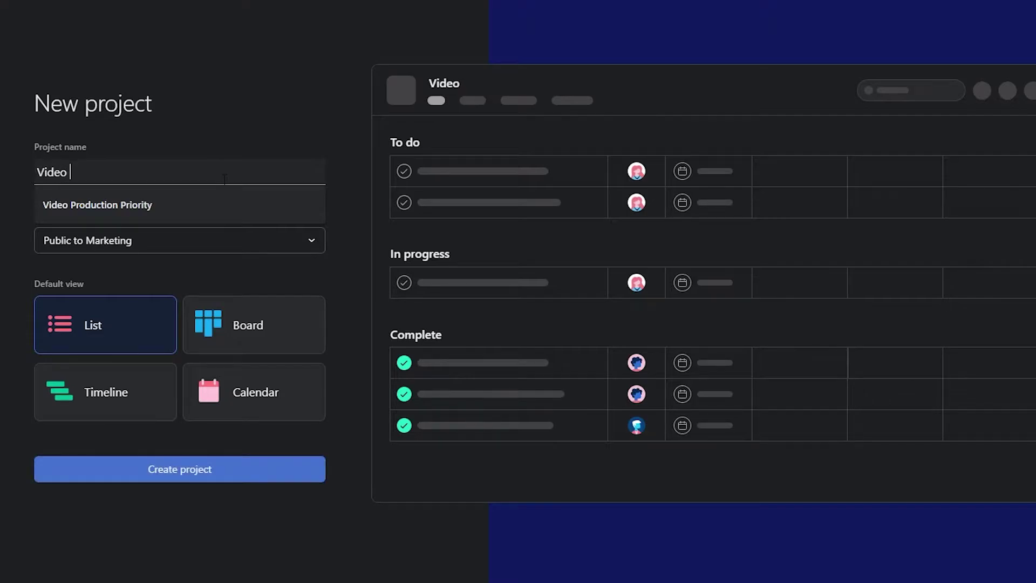
text(Production Asap)
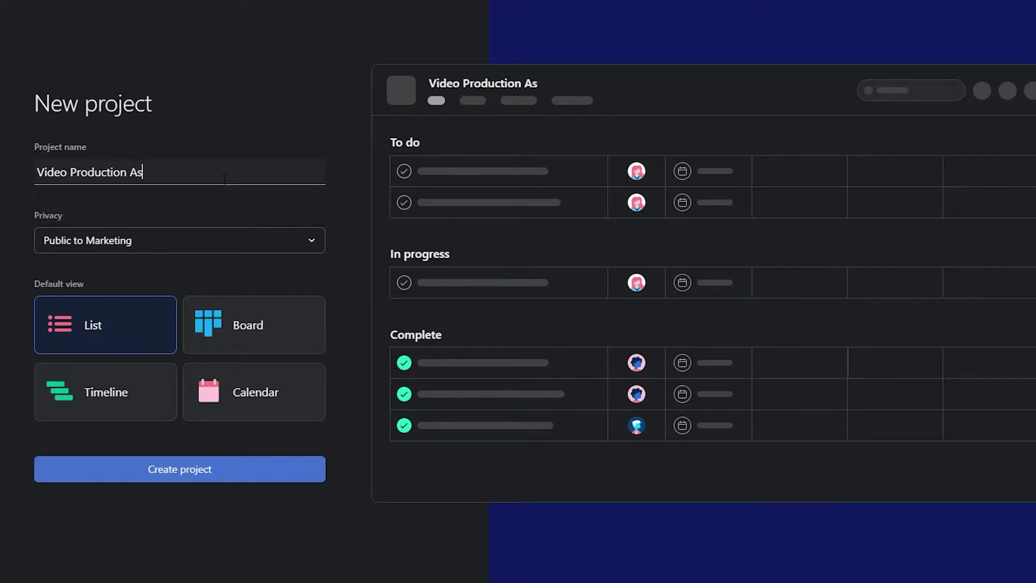
click(148, 247)
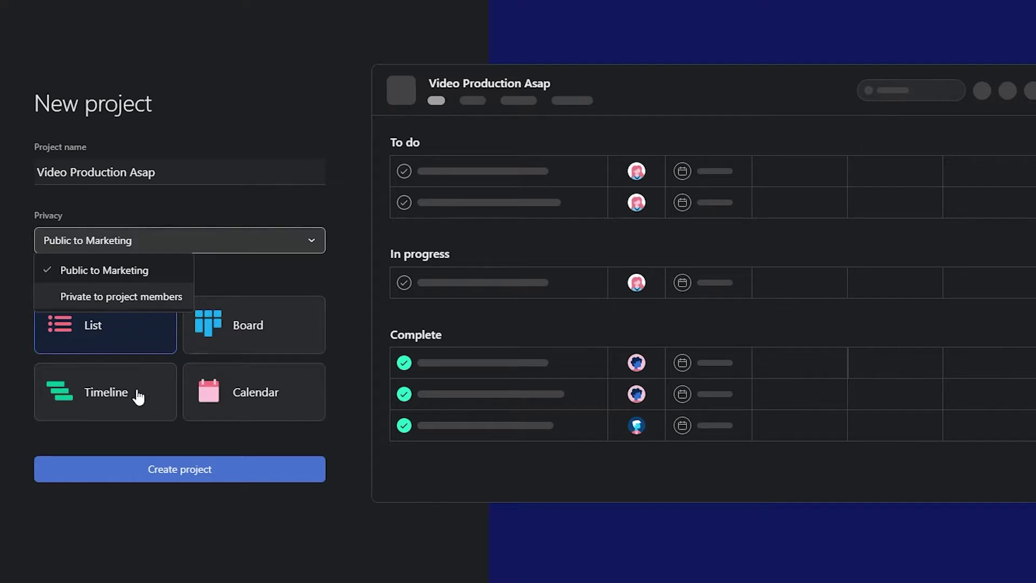
click(239, 284)
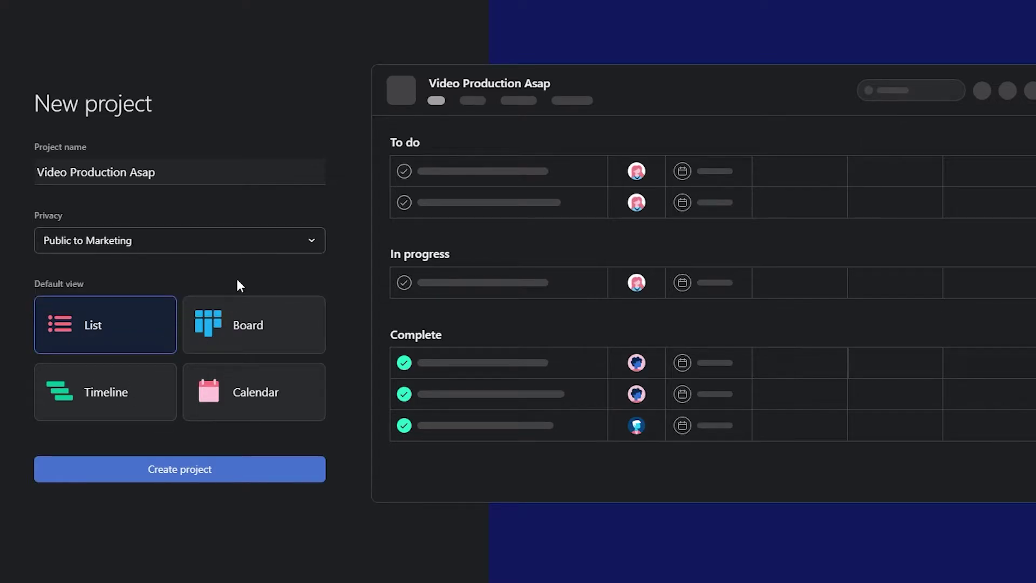
click(177, 476)
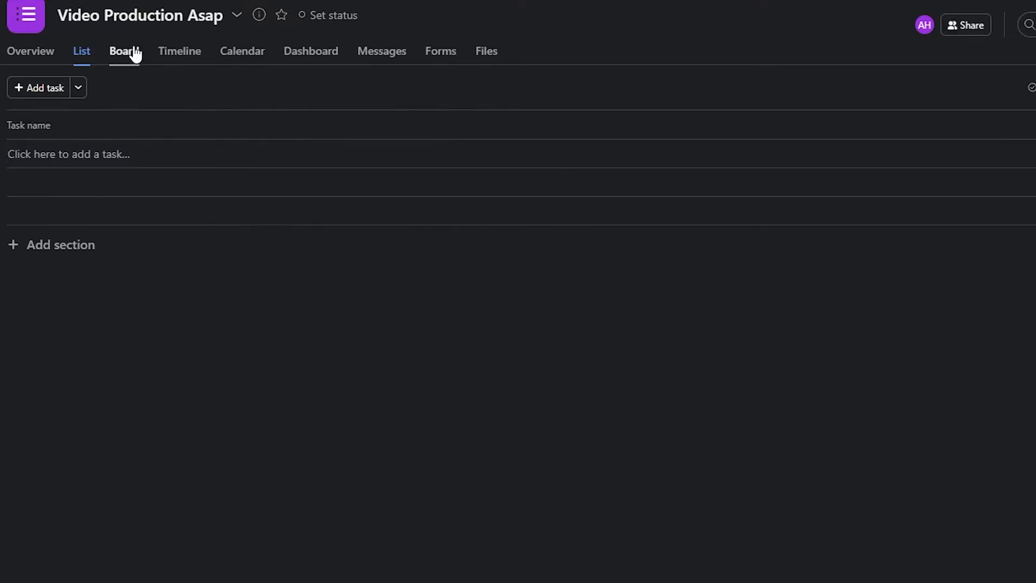
- Switch to Board view and rename the Untitled section to Script Writing
click(129, 54)
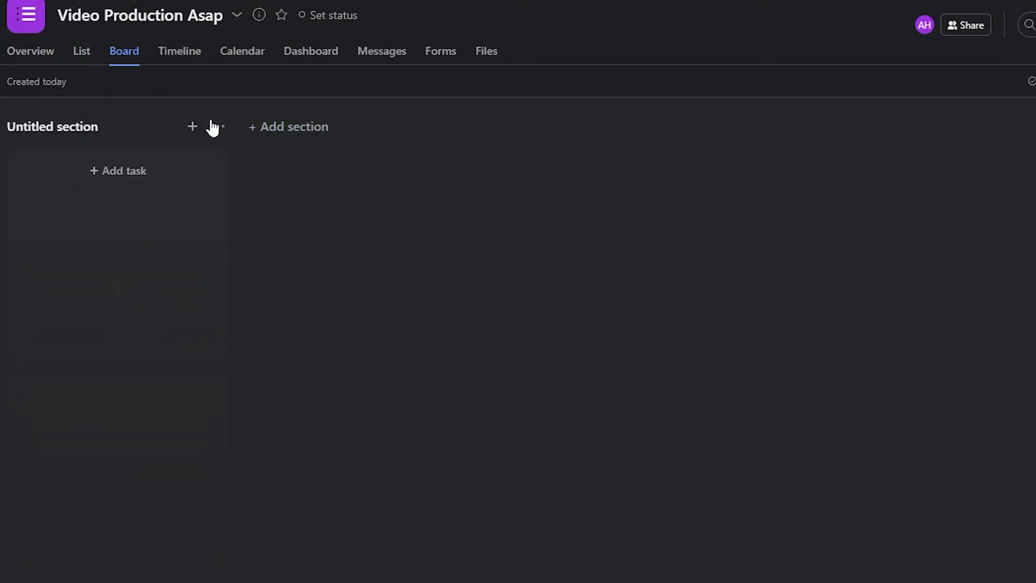
click(100, 130)
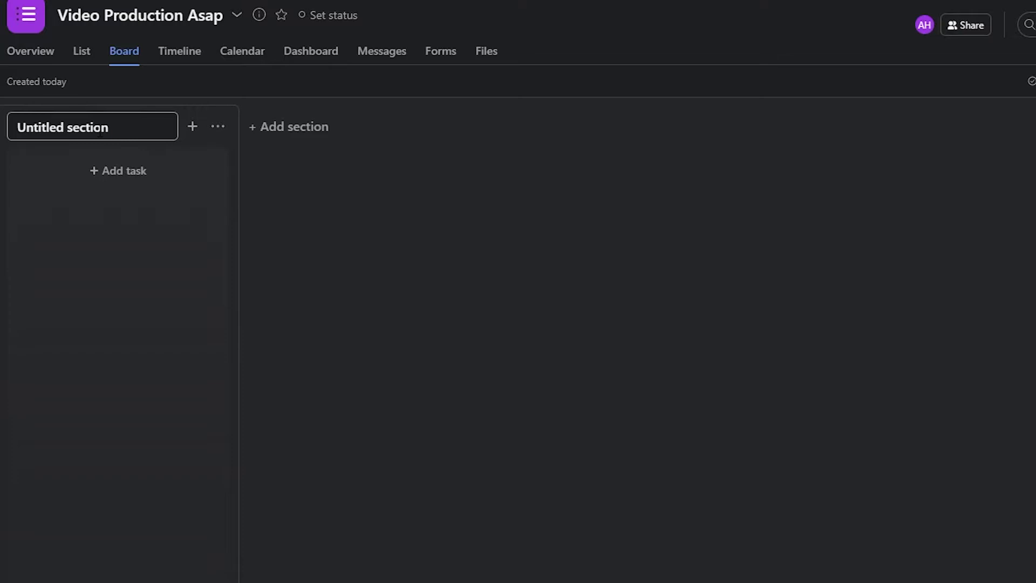
key(ctrl+a)
text(Sript Wer)
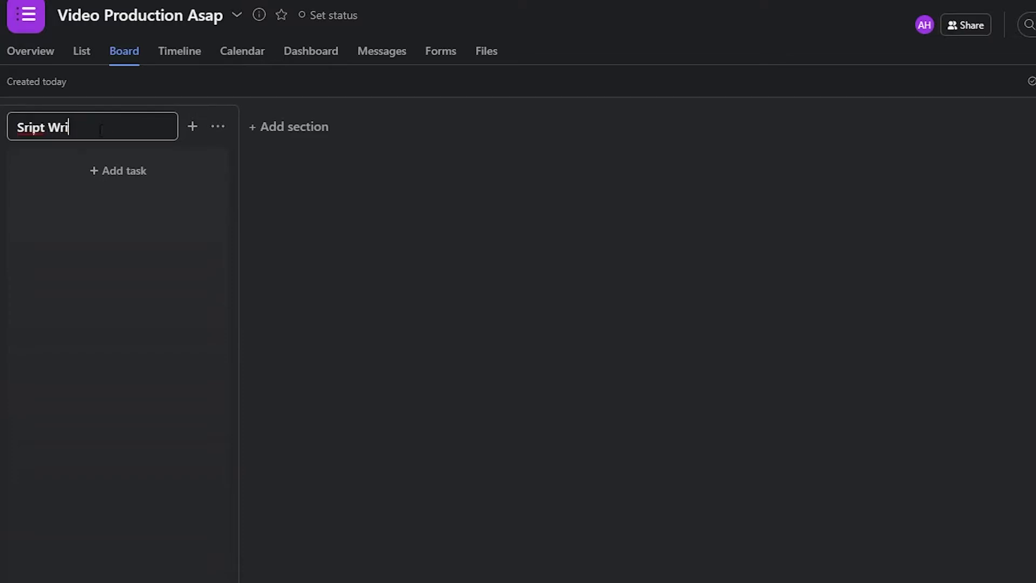
text(ting)
key(Home)
key(Right)
text(c)
- Add two more sections named Video Production and Final Video
click(291, 129)
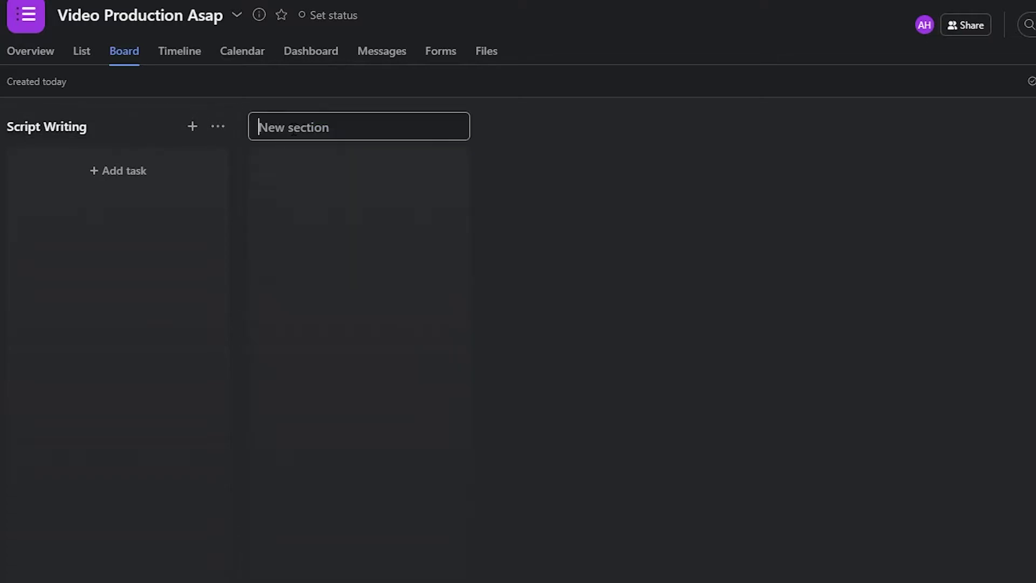
text(Vd)
text(ideo Production)
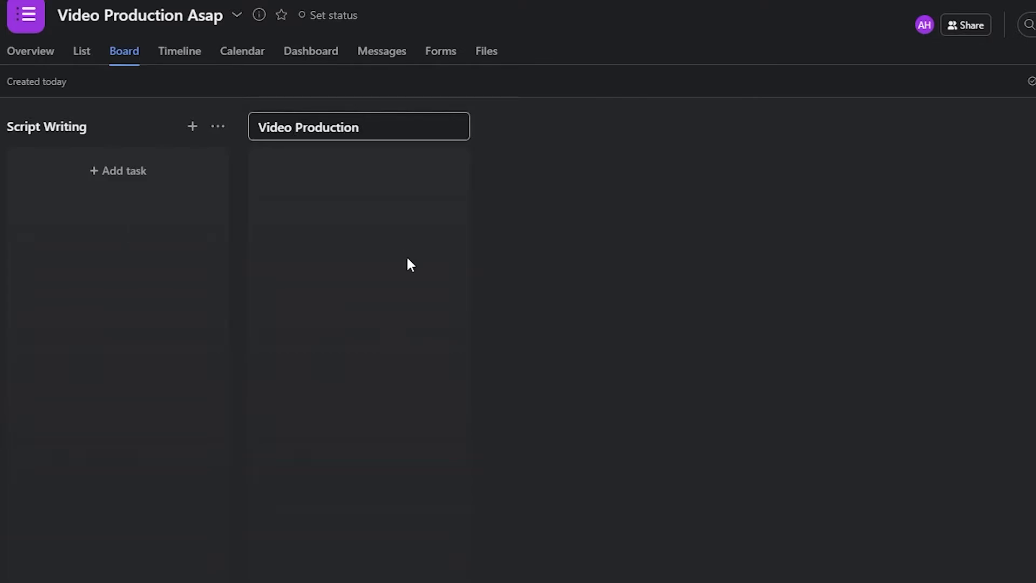
key(Return)
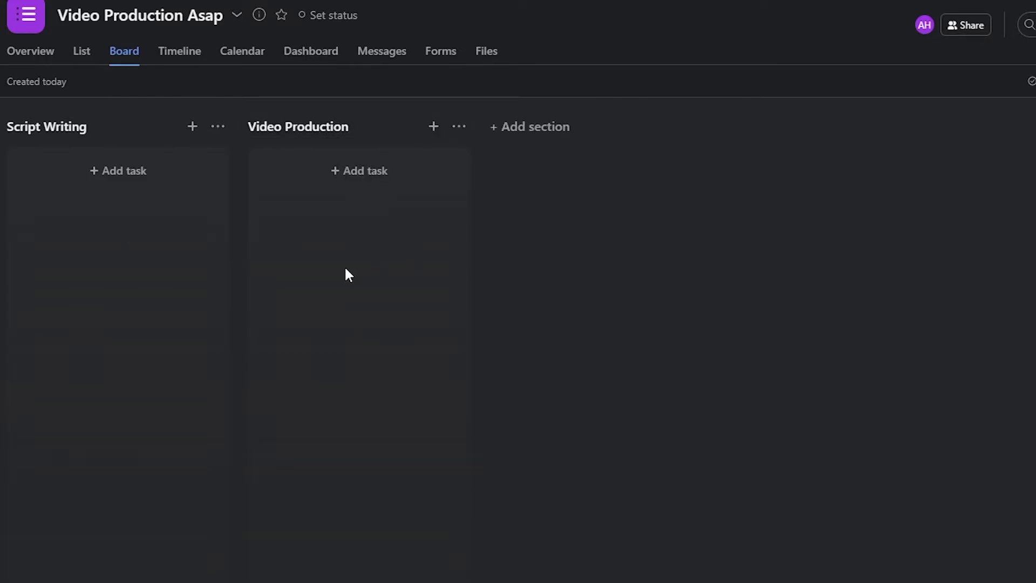
click(548, 128)
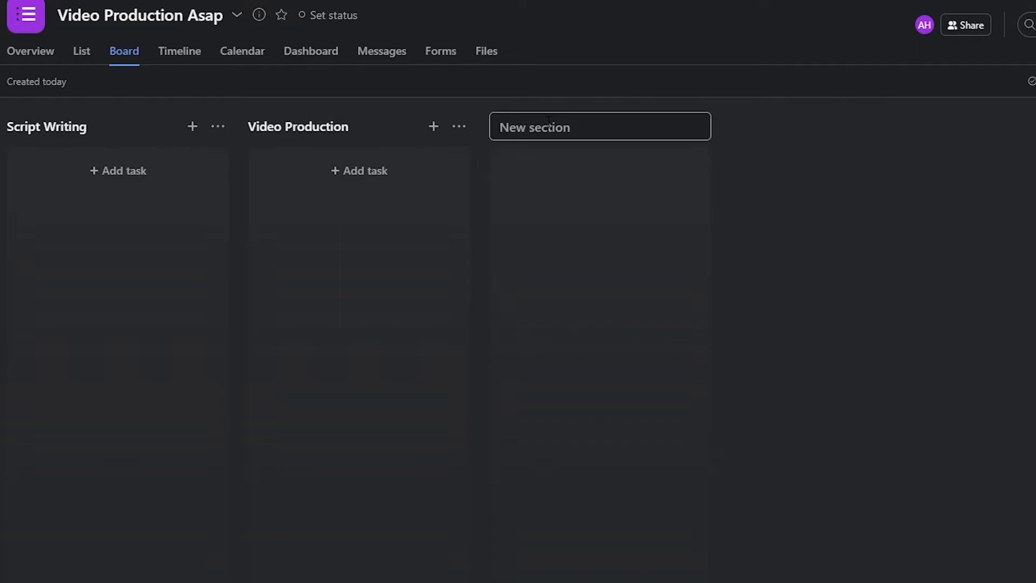
text(Final Vi)
text(deo)
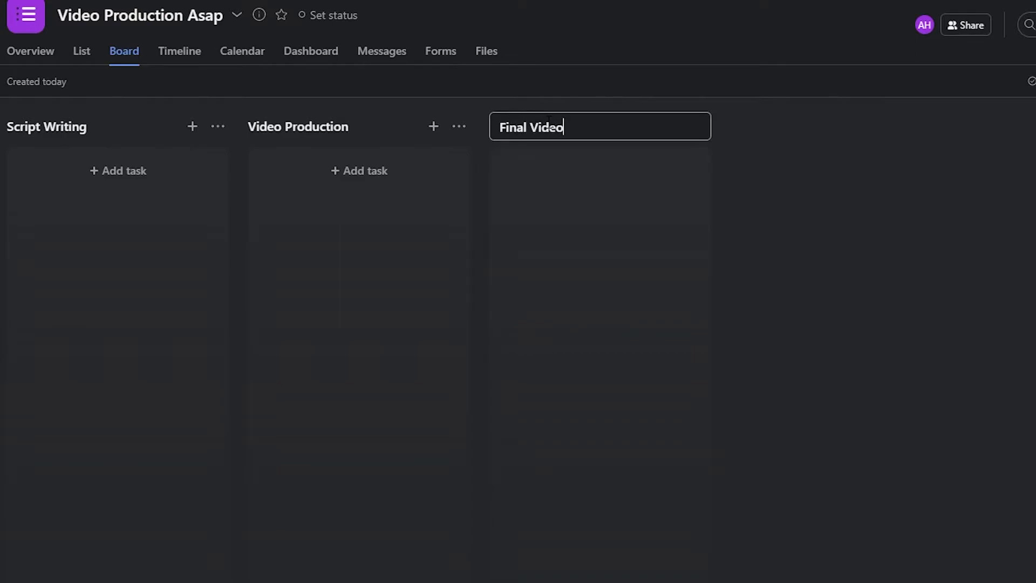
key(Return)
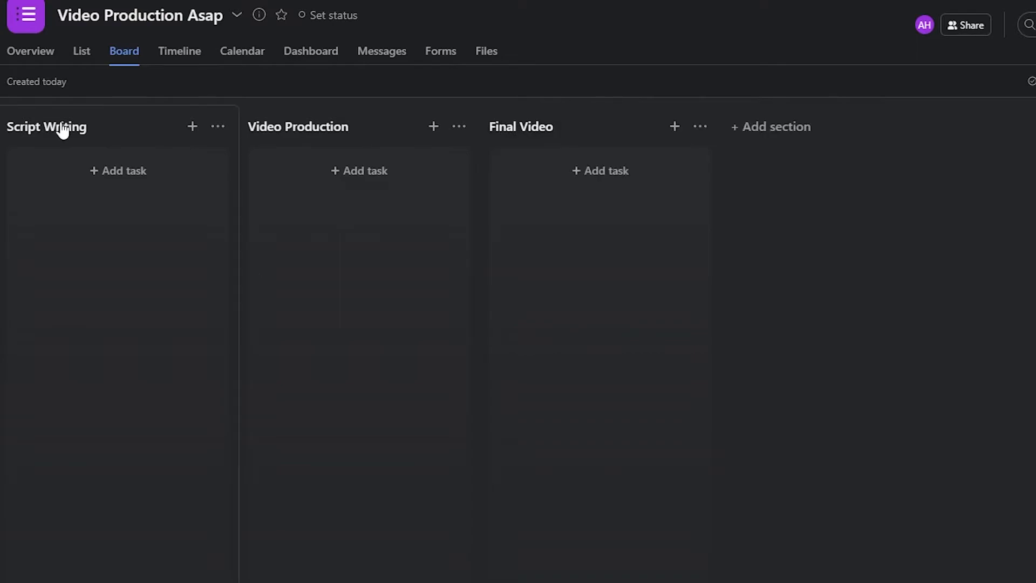
- Add a 'Shibalnu vs Polkadot' task under Script Writing, correcting 'bs' to 'vs'
click(102, 170)
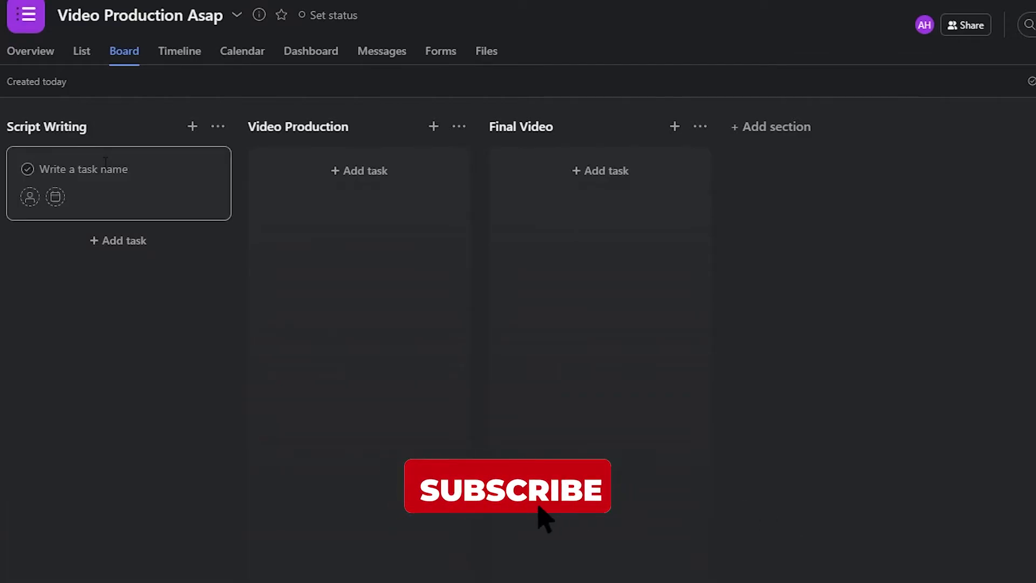
text(Shiba)
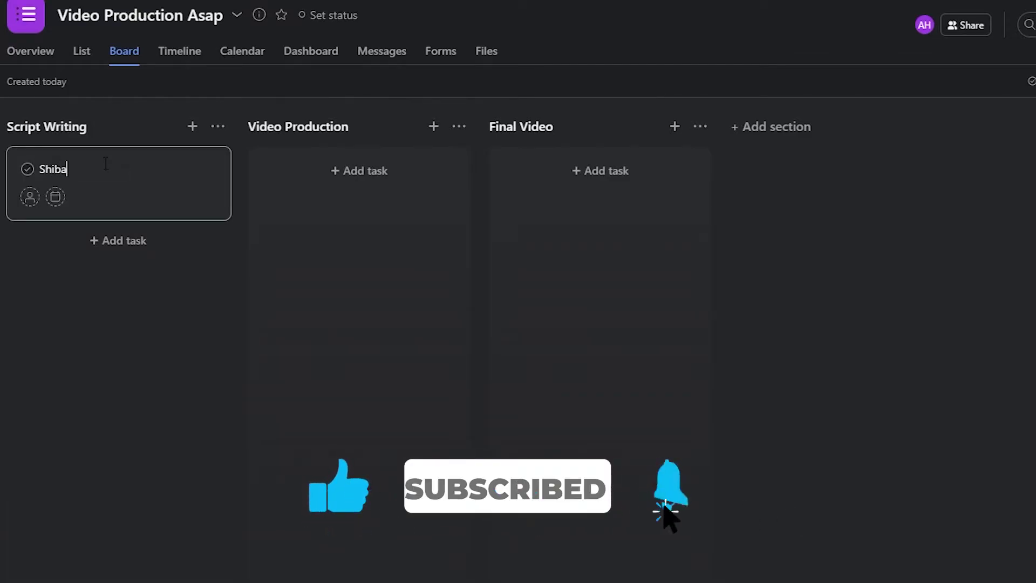
text(lnu bs Polkadot)
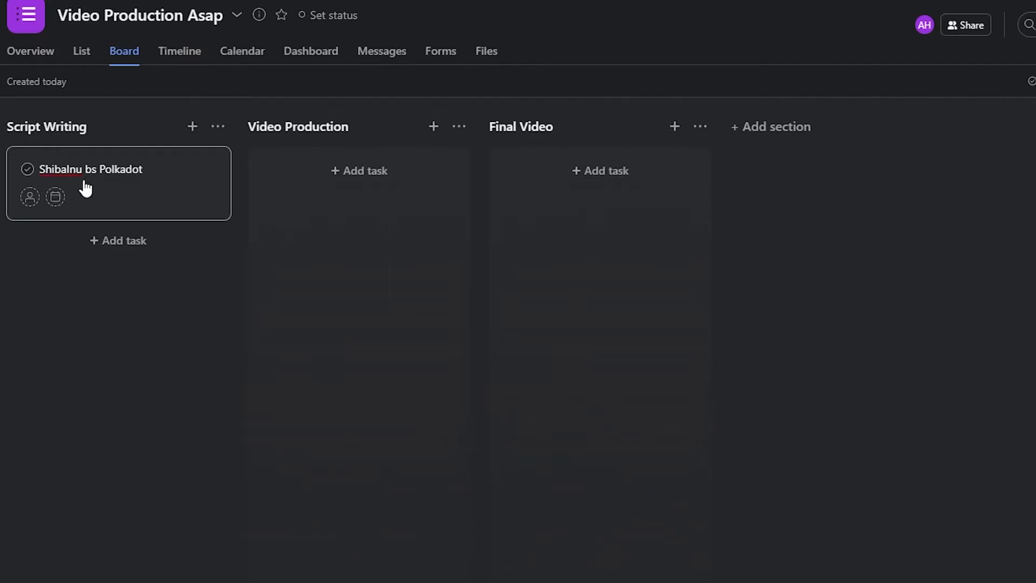
drag(86, 170, 89, 171)
text(v)
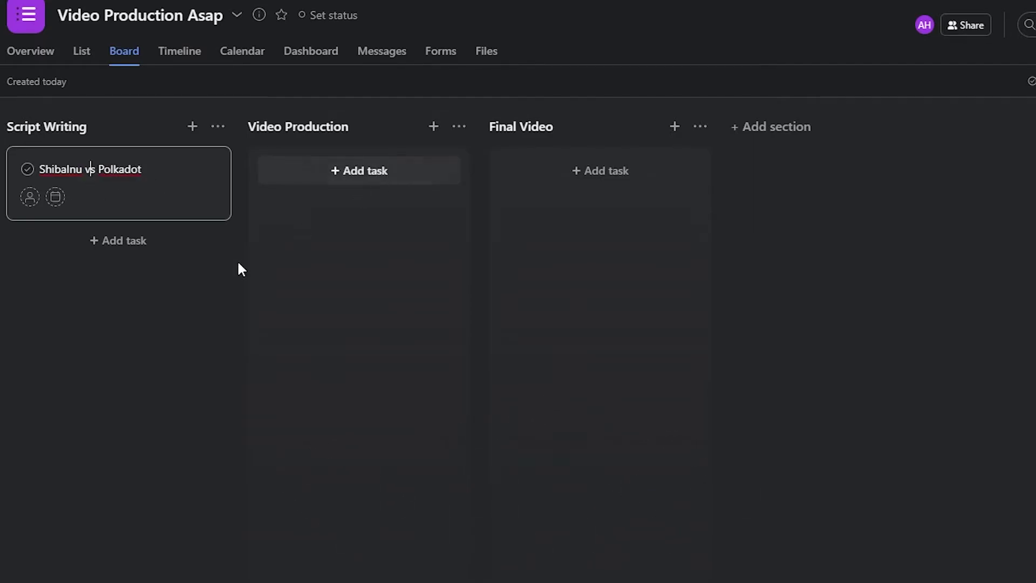
click(185, 300)
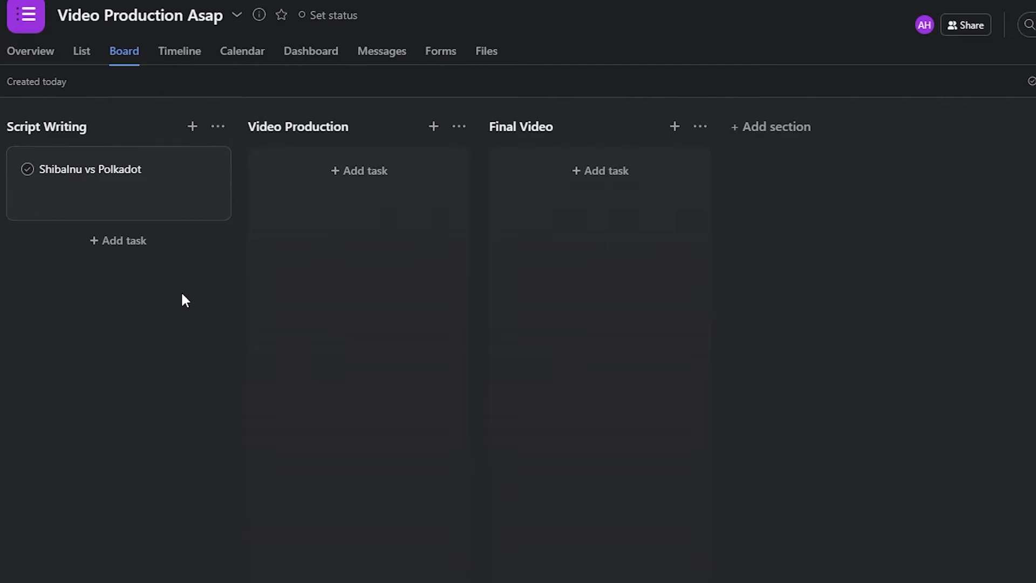
- Open the Shibalnu vs Polkadot task and assign it to the teammate
click(141, 173)
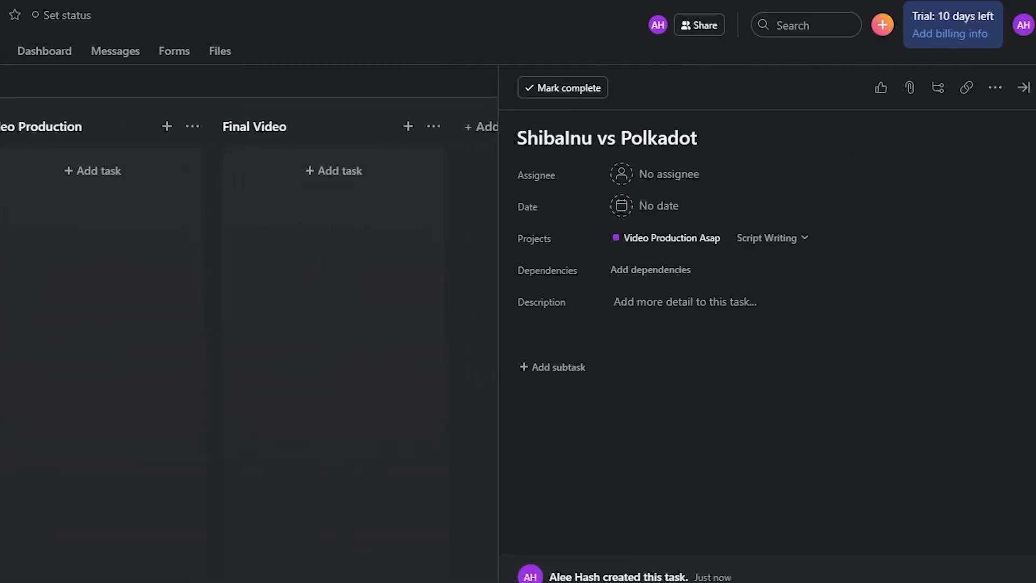
click(643, 174)
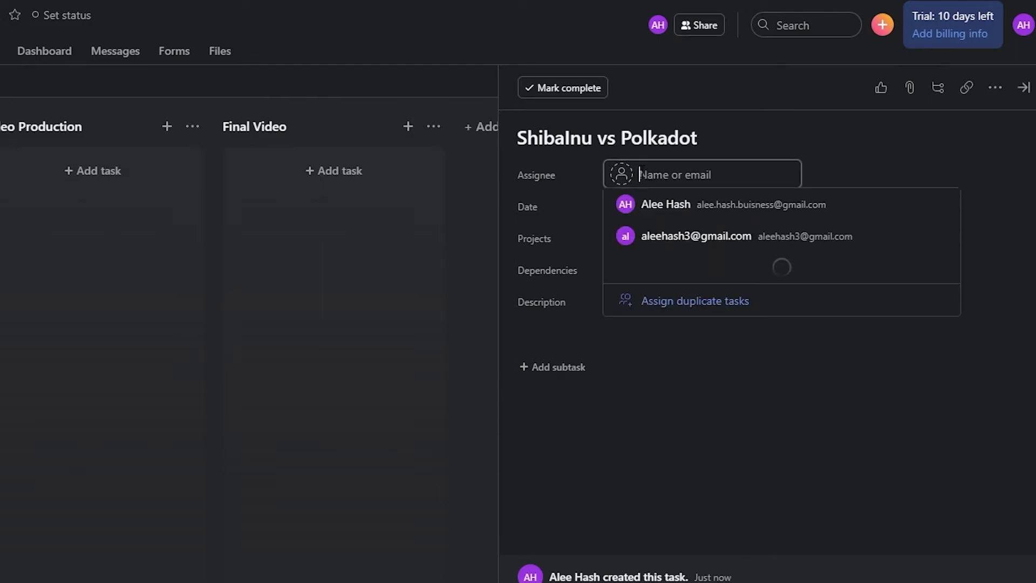
click(639, 237)
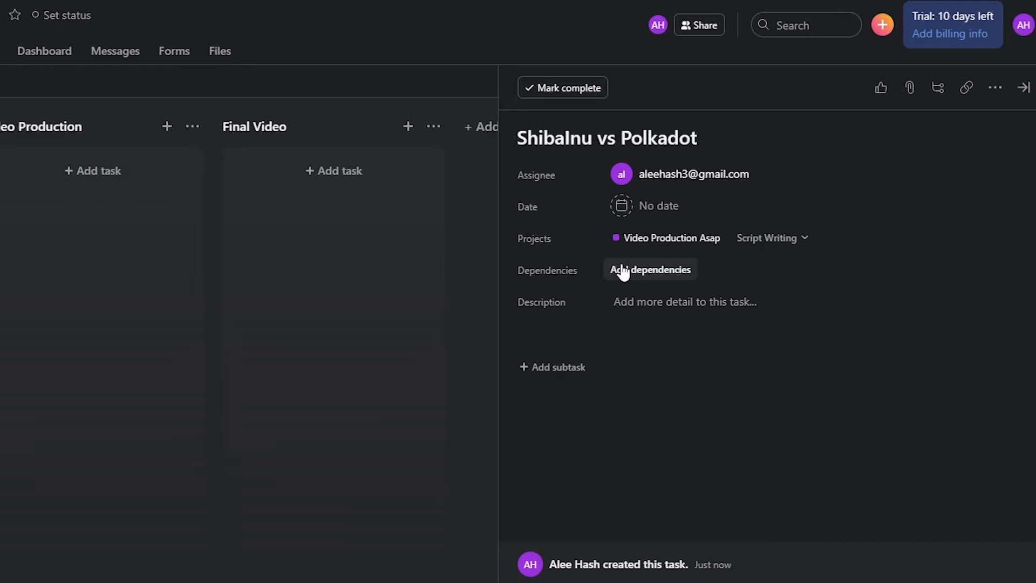
- Set the task's due date to Wednesday, 08/18/21
click(669, 210)
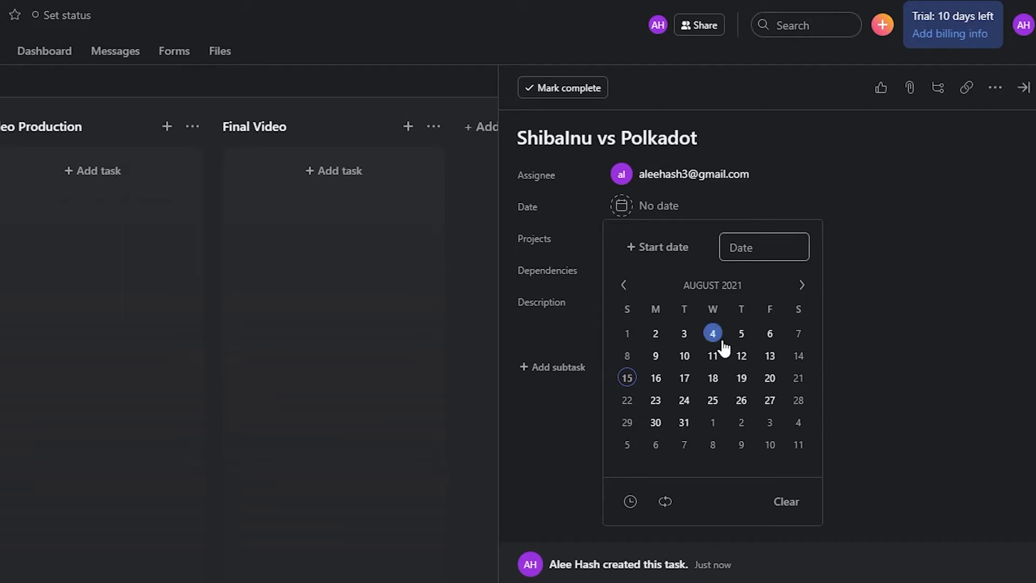
click(711, 377)
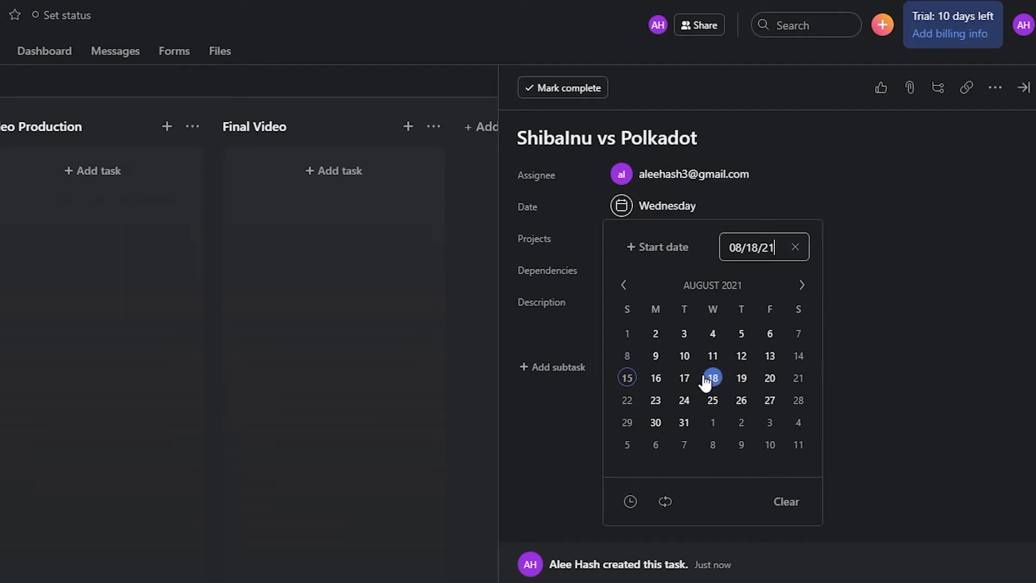
click(791, 151)
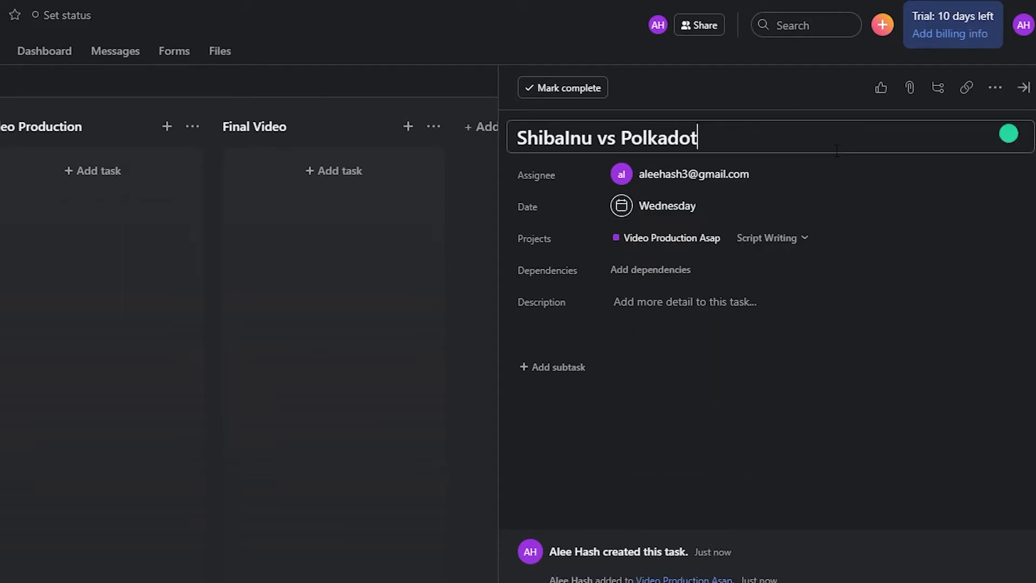
click(662, 270)
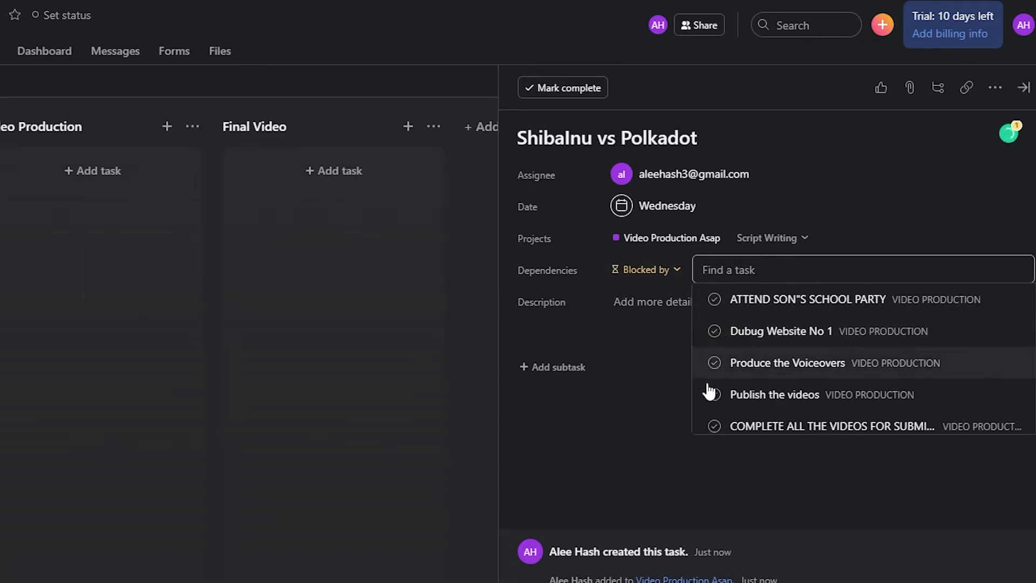
click(633, 476)
click(659, 306)
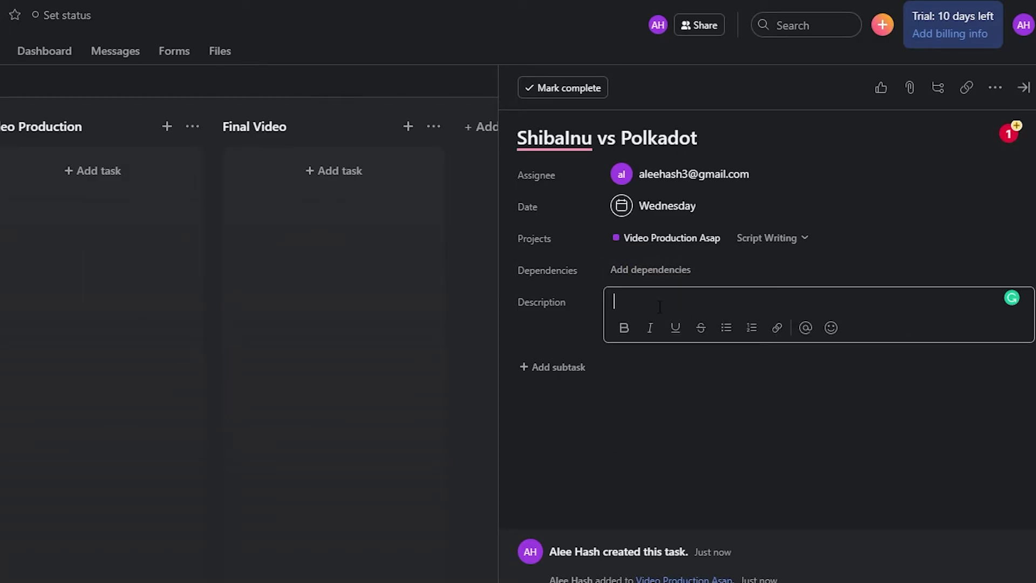
- Add the description 'We need this script to be really authentic and not plagezised' and close the task
text(We need this script to be reall)
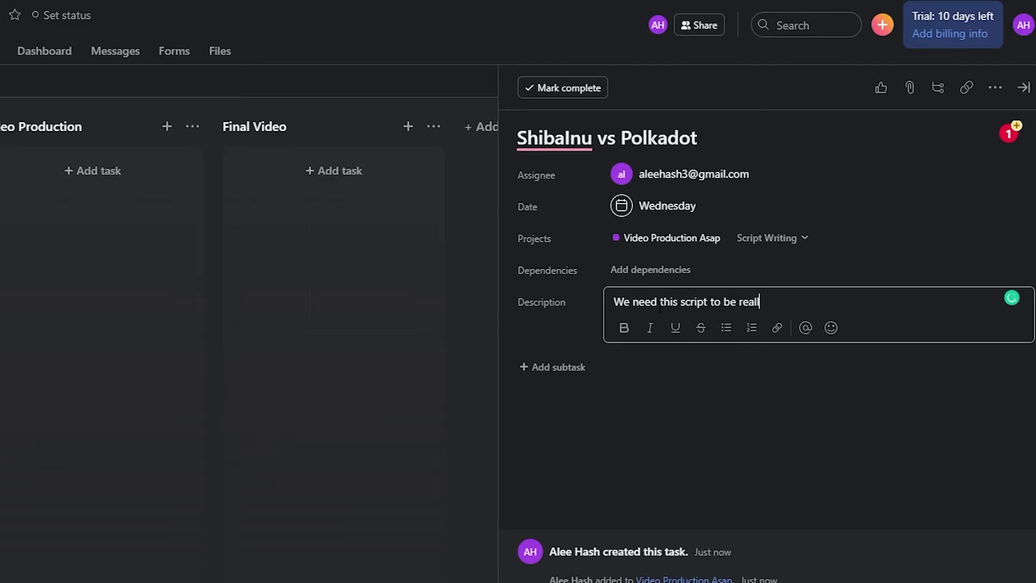
text(y authetntic and not pla)
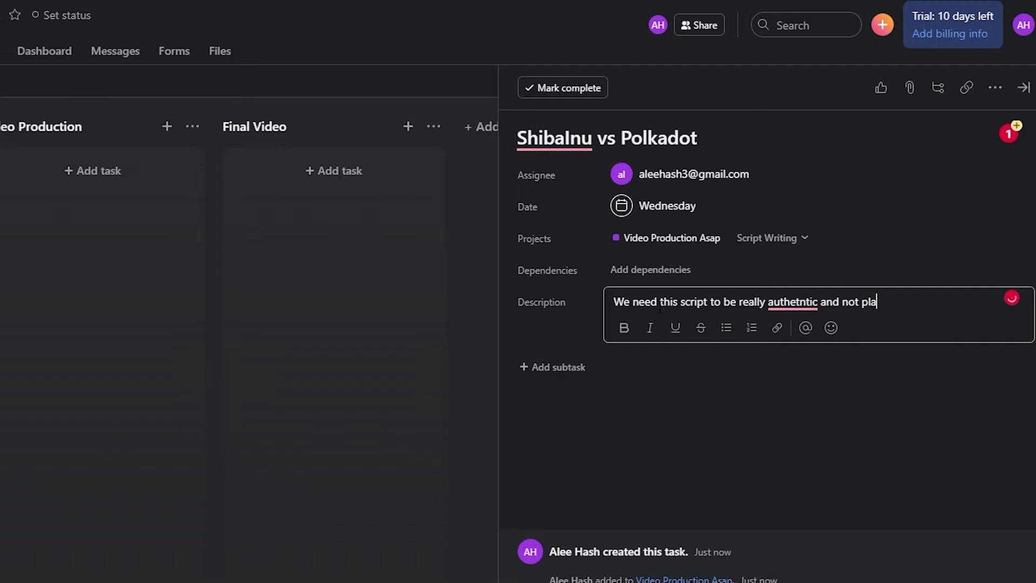
text(gezied)
mouse_move(793, 305)
click(779, 330)
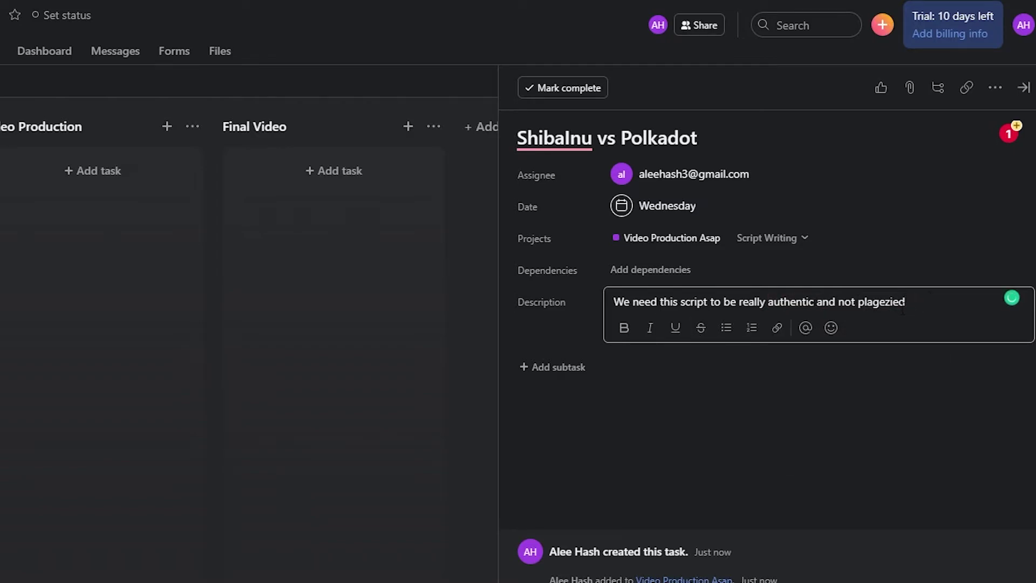
key(Return)
key(BackSpace)
key(Left)
key(Left)
text(s)
click(915, 223)
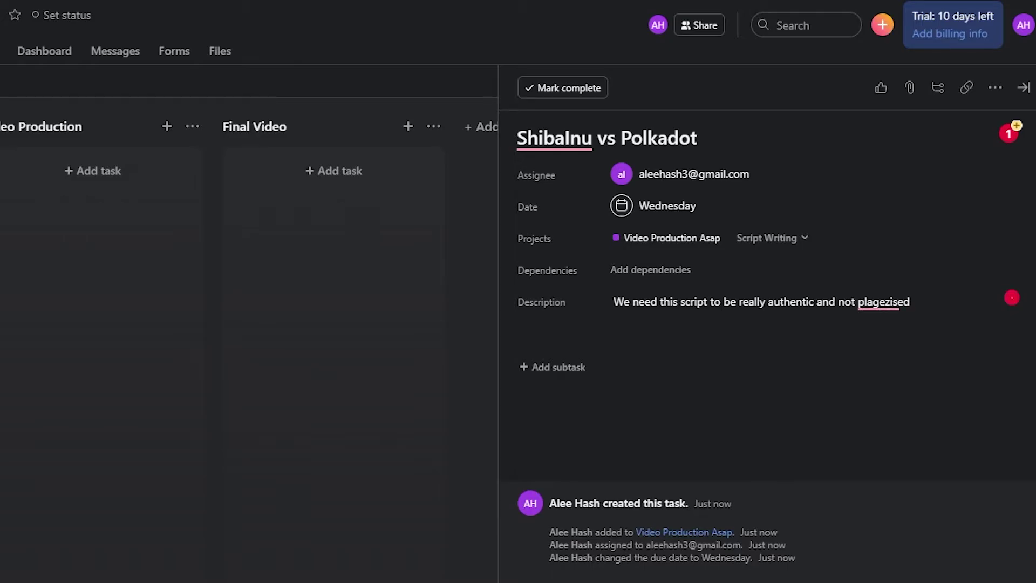
key(Escape)
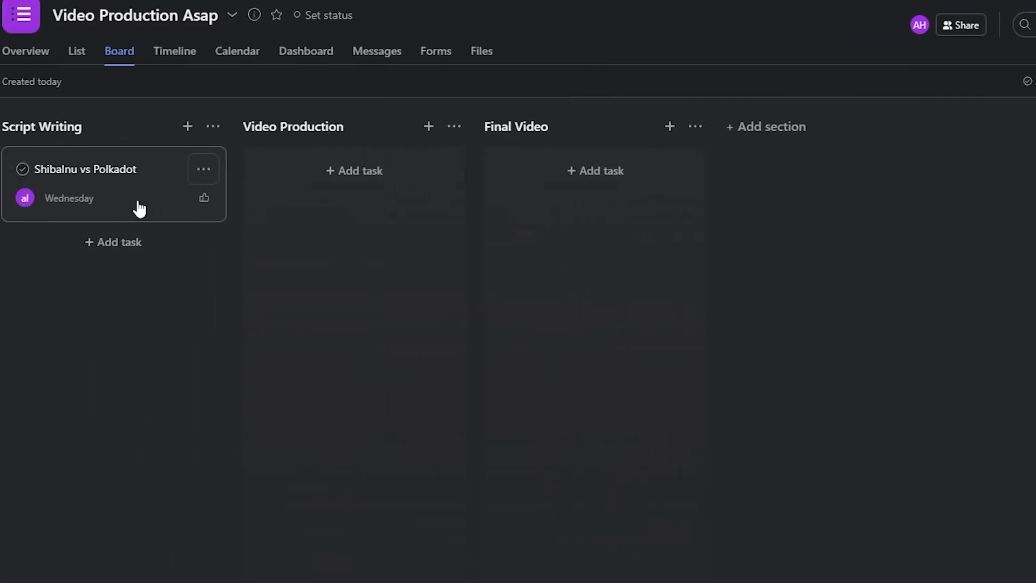
click(139, 208)
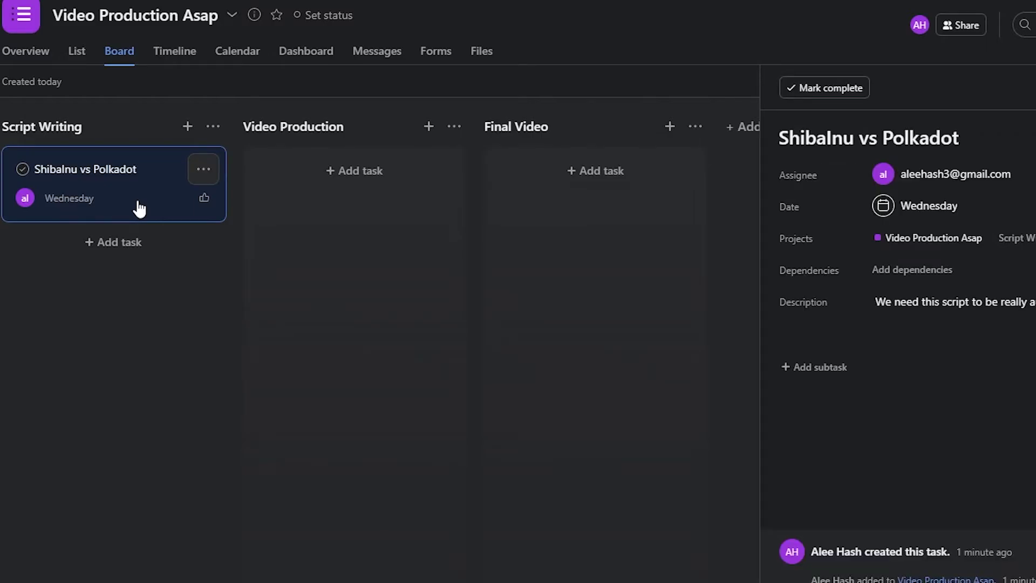
click(151, 312)
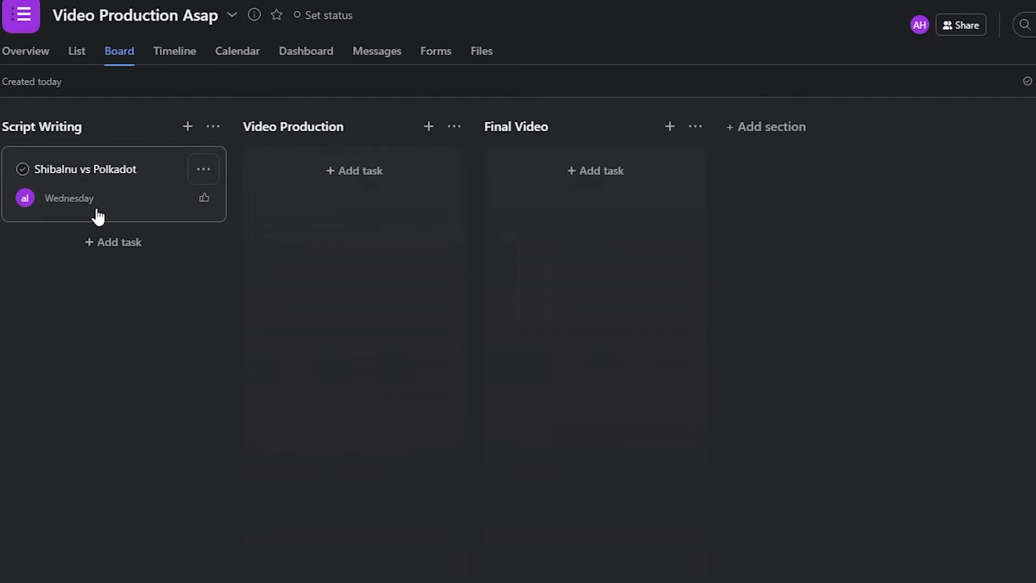
click(151, 186)
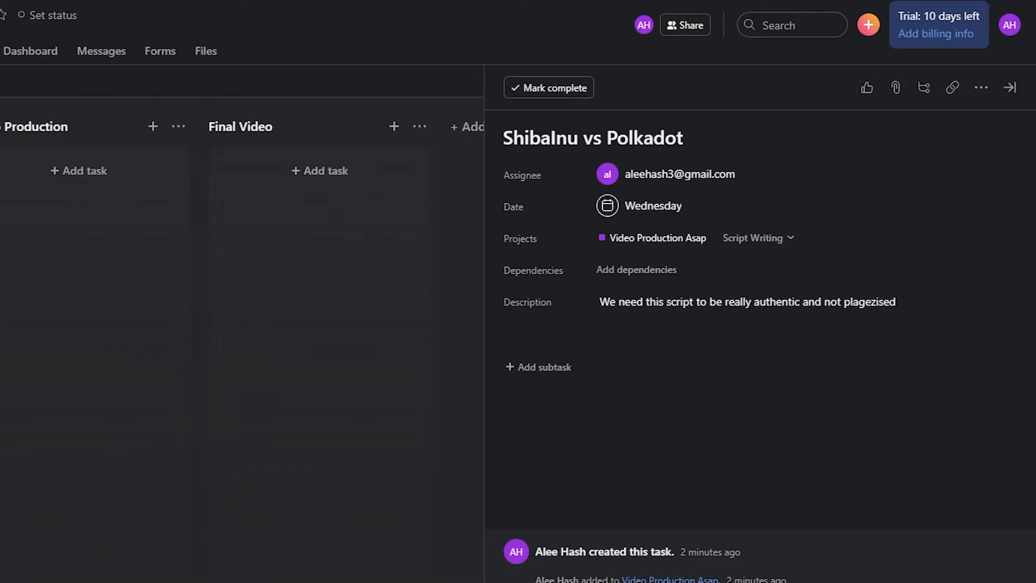
key(Escape)
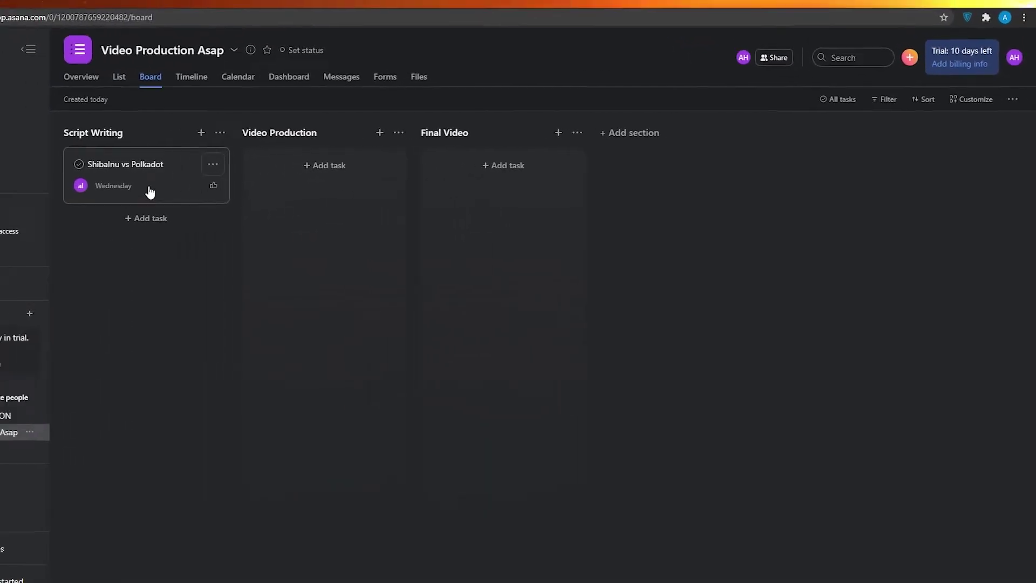
- Move the Shibalnu vs Polkadot card through Video Production to the top of Final Video
drag(151, 192, 384, 186)
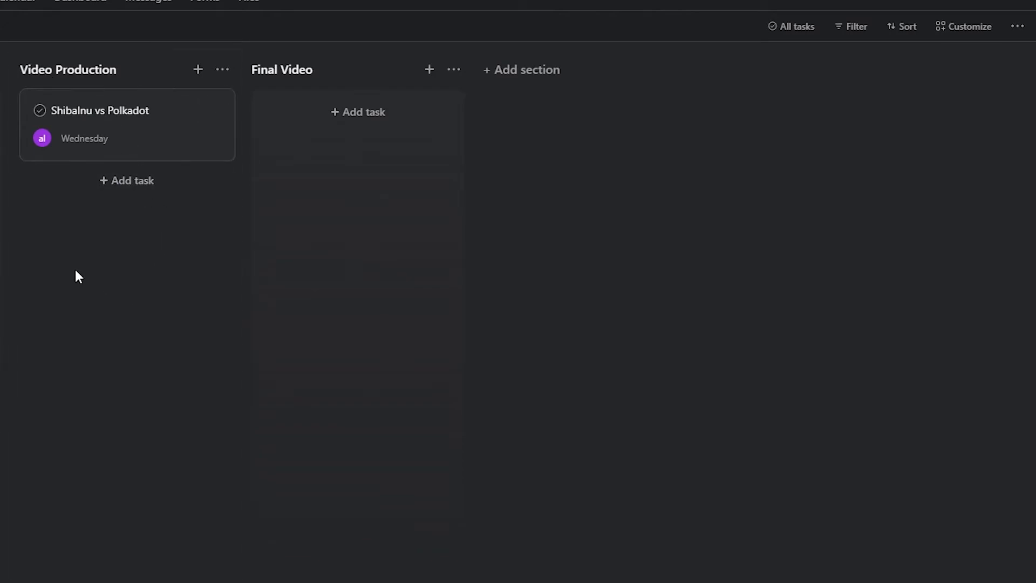
click(150, 146)
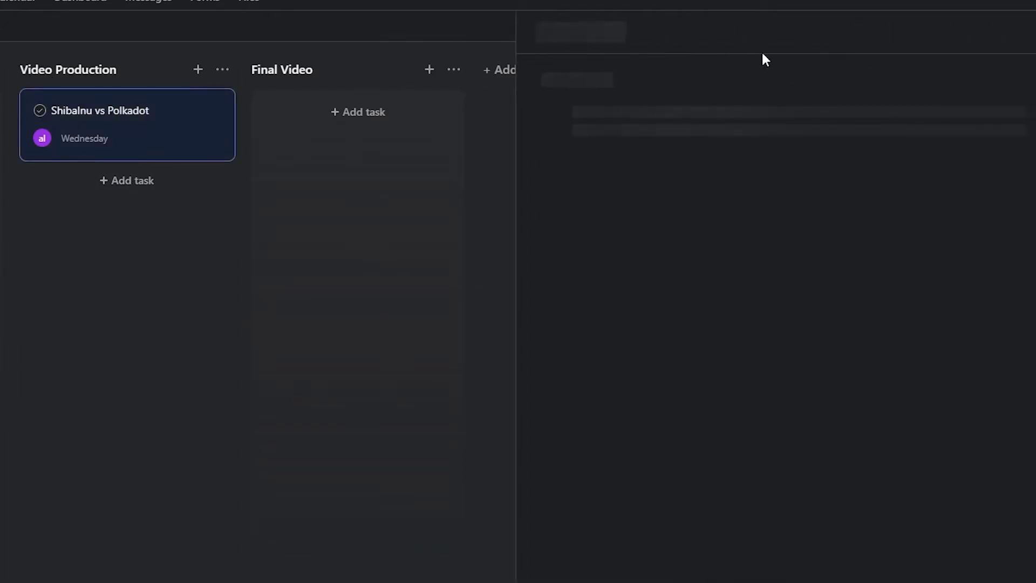
click(919, 34)
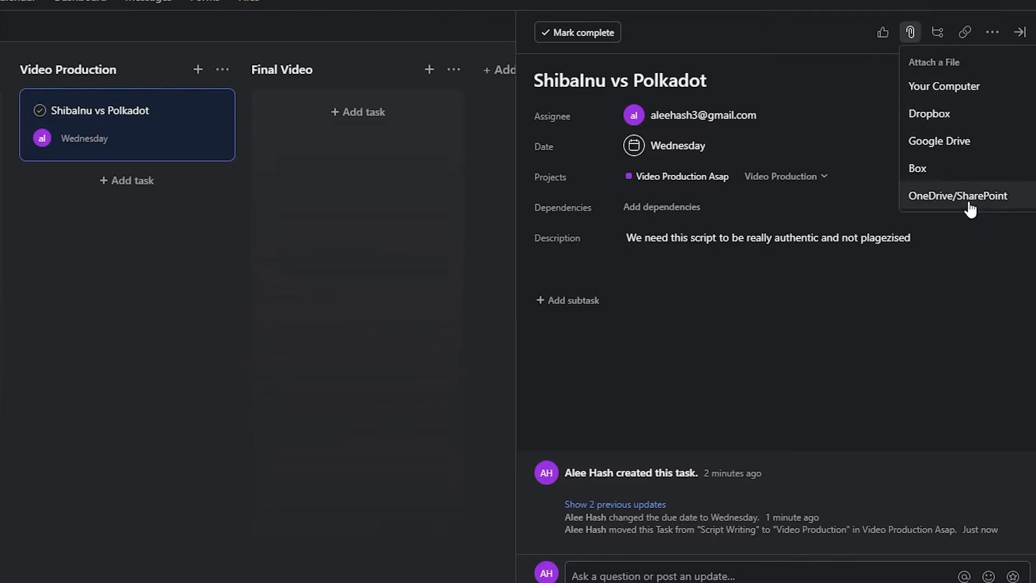
click(21, 354)
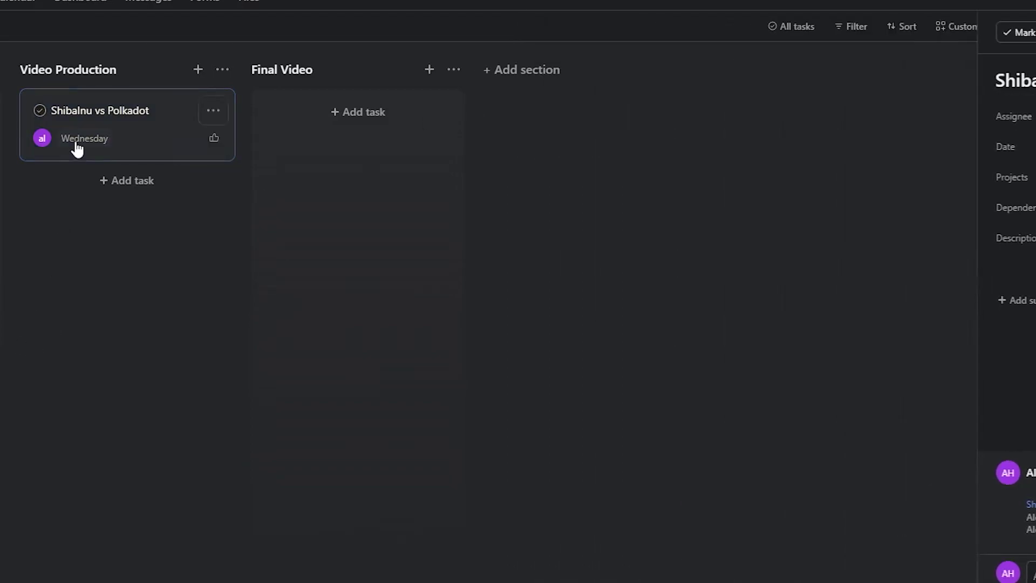
drag(76, 146, 356, 142)
drag(199, 141, 409, 260)
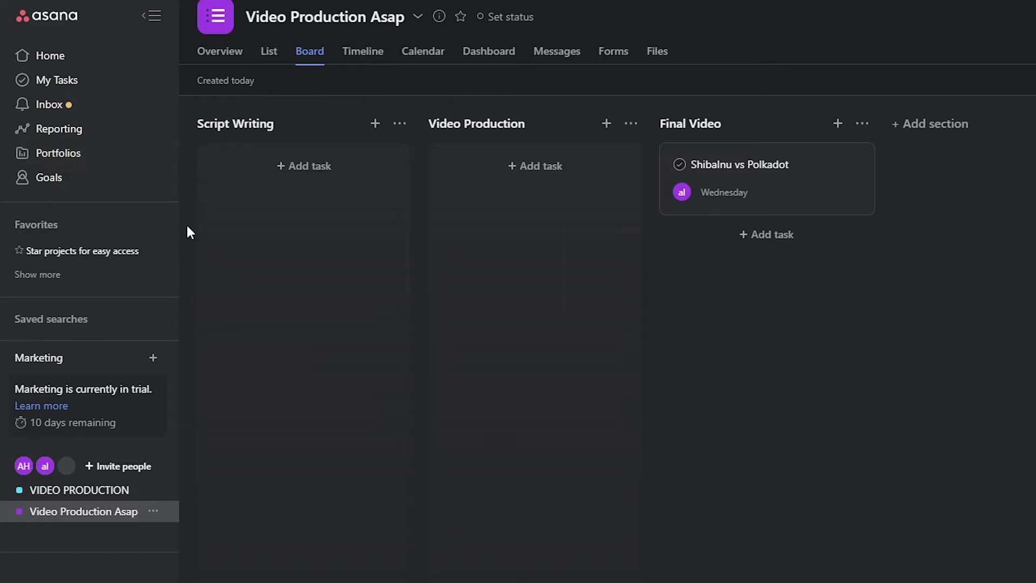
- In My Tasks, add a 'Record Voiceovers' task under Recently assigned
click(133, 83)
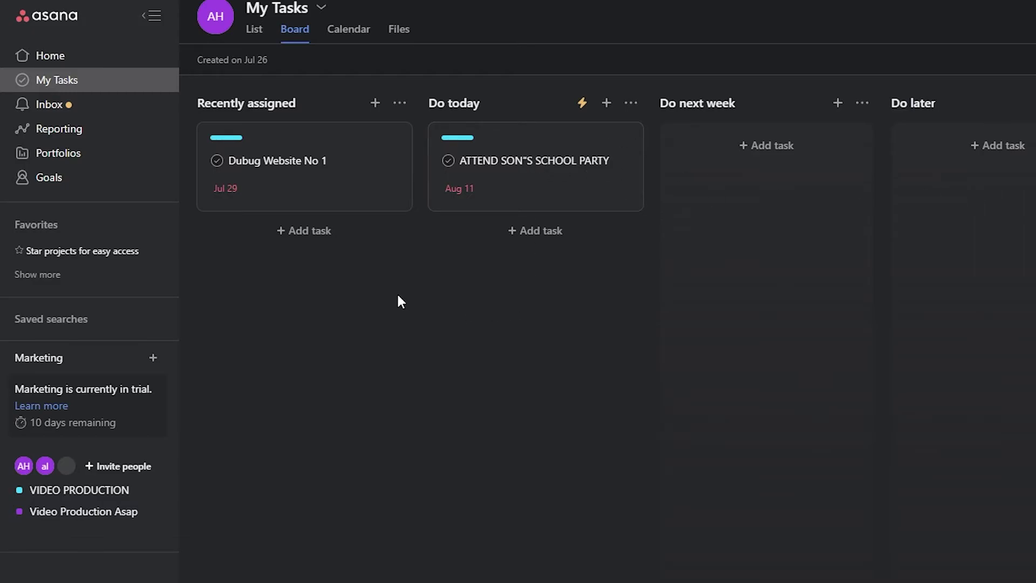
click(375, 103)
text(Re)
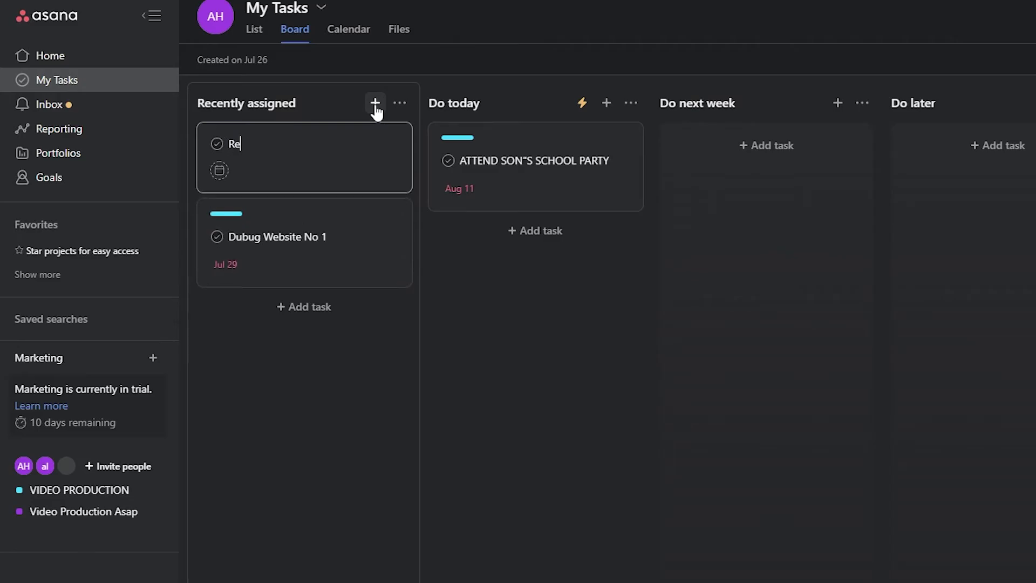
text(cord Voiceovers)
key(Return)
key(Escape)
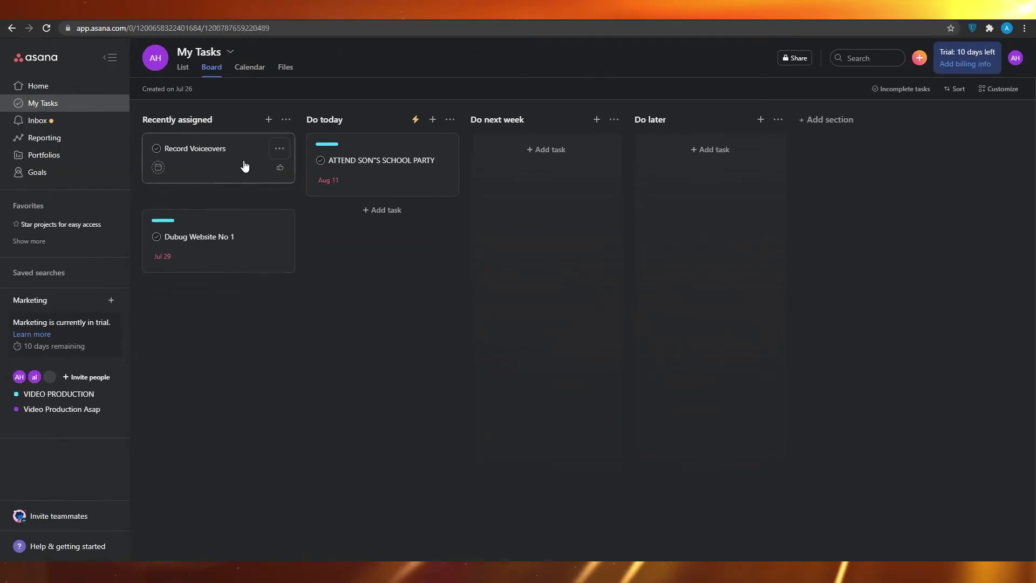
- Add the Record Voiceovers task to the VIDEO PRODUCTION project
click(245, 165)
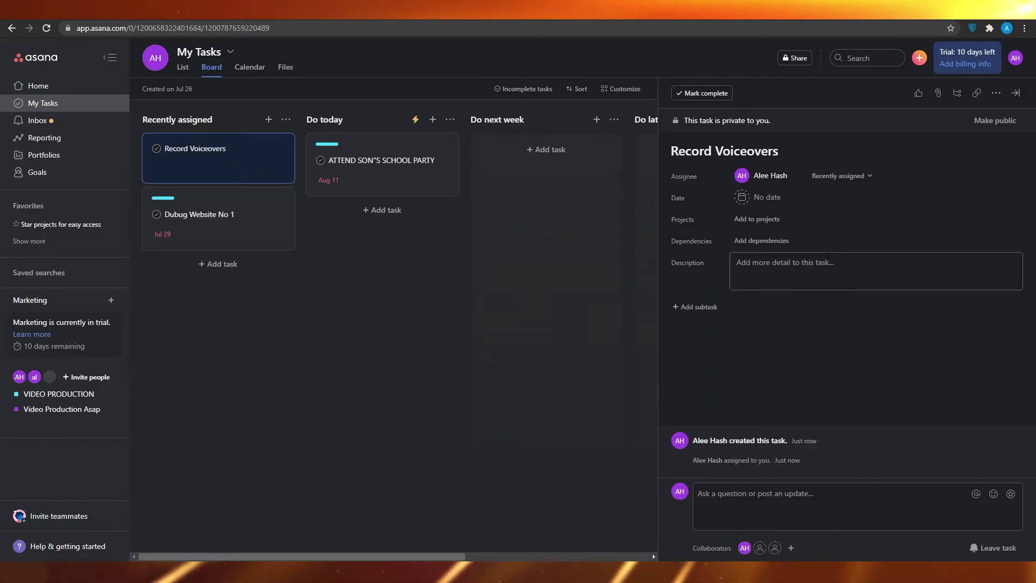
click(757, 219)
click(766, 260)
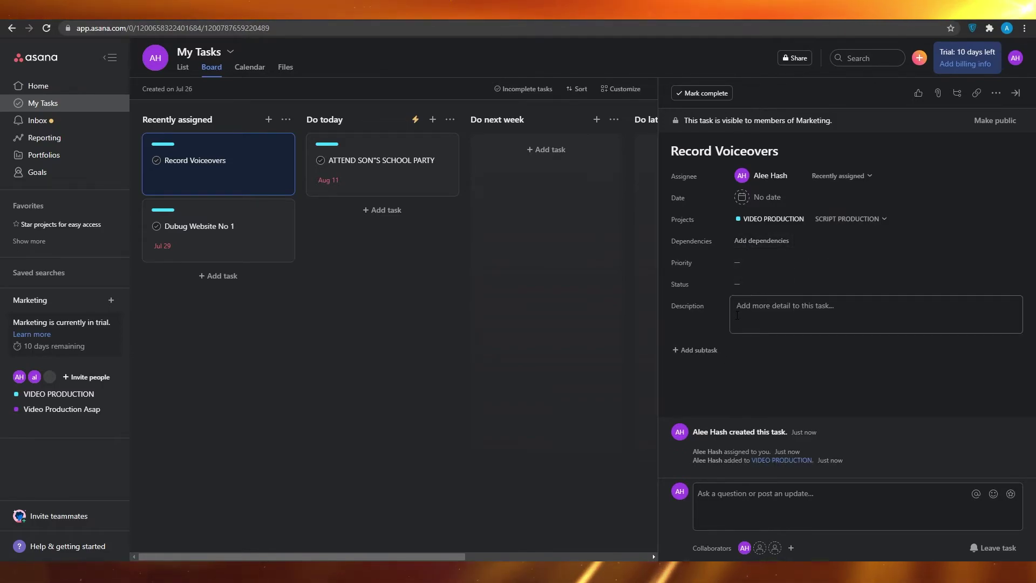
click(396, 291)
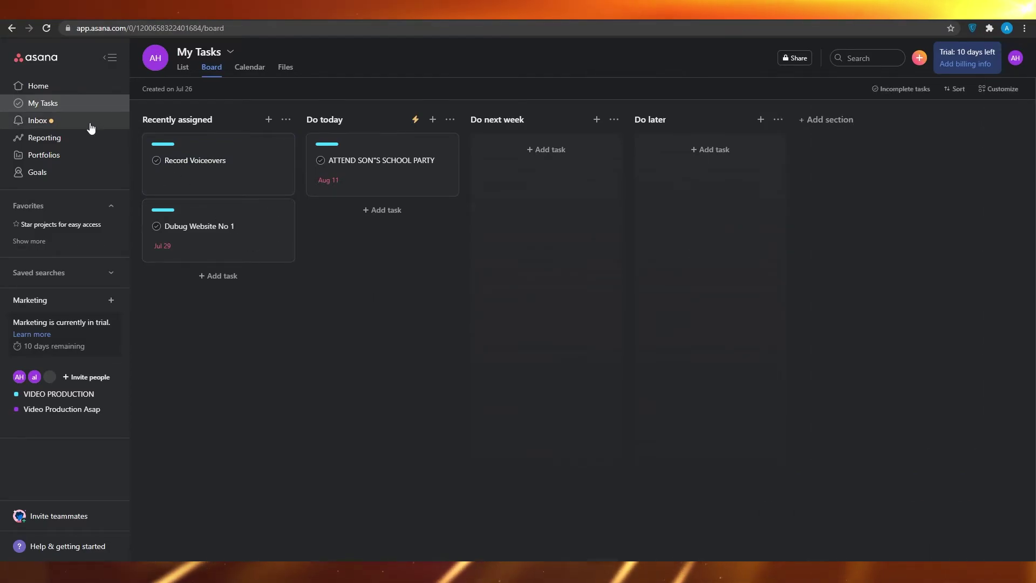
- Create a New Dashboard under Reporting, browse the chart gallery, and close it without adding charts
click(65, 128)
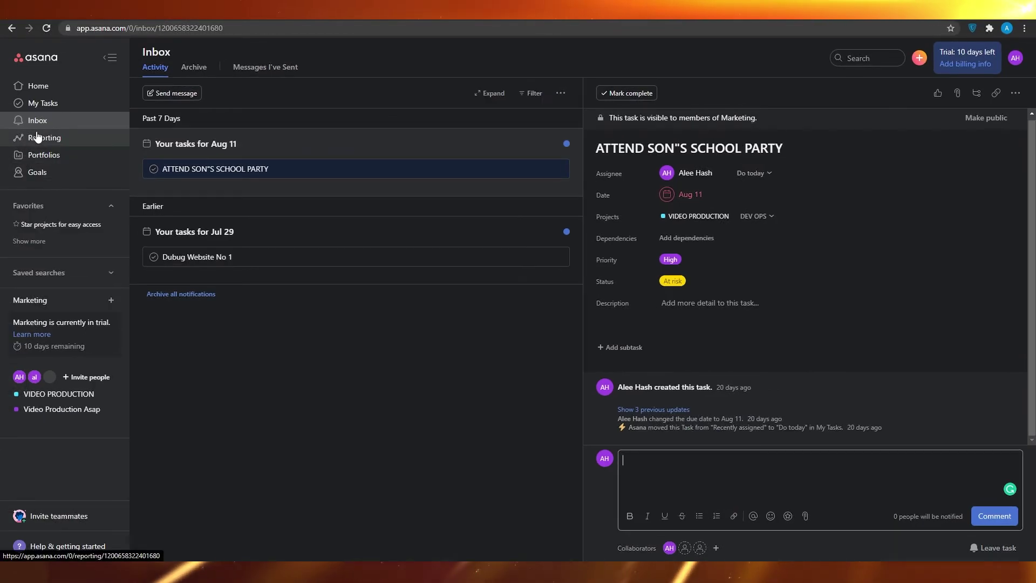
click(36, 136)
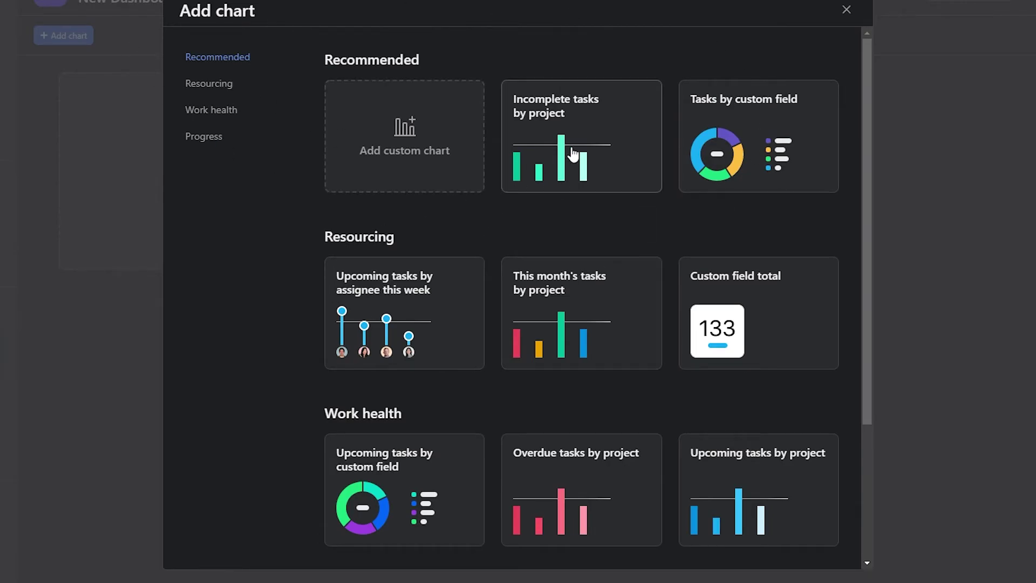
scroll(367, 244, down, 4)
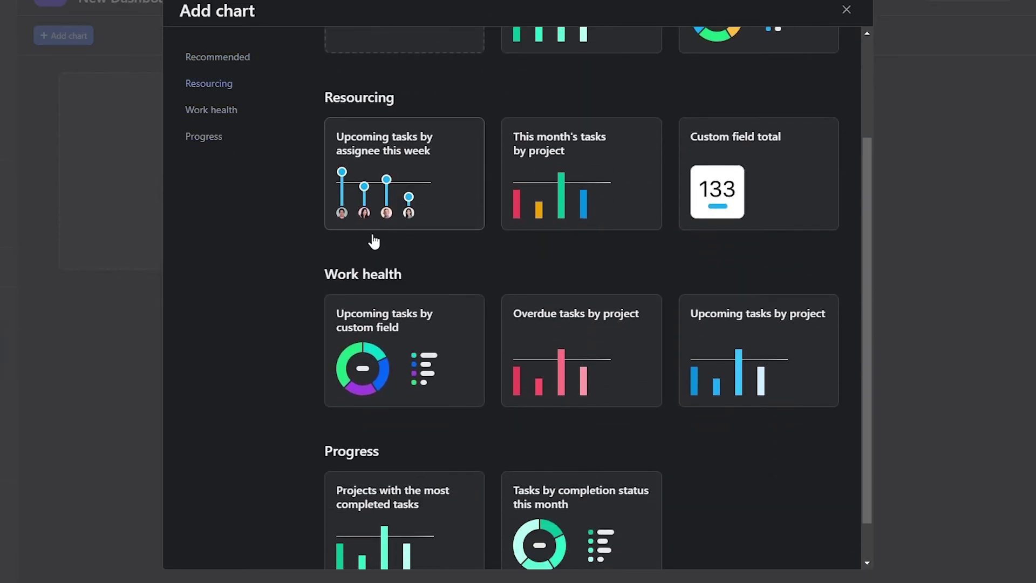
scroll(331, 417, up, 4)
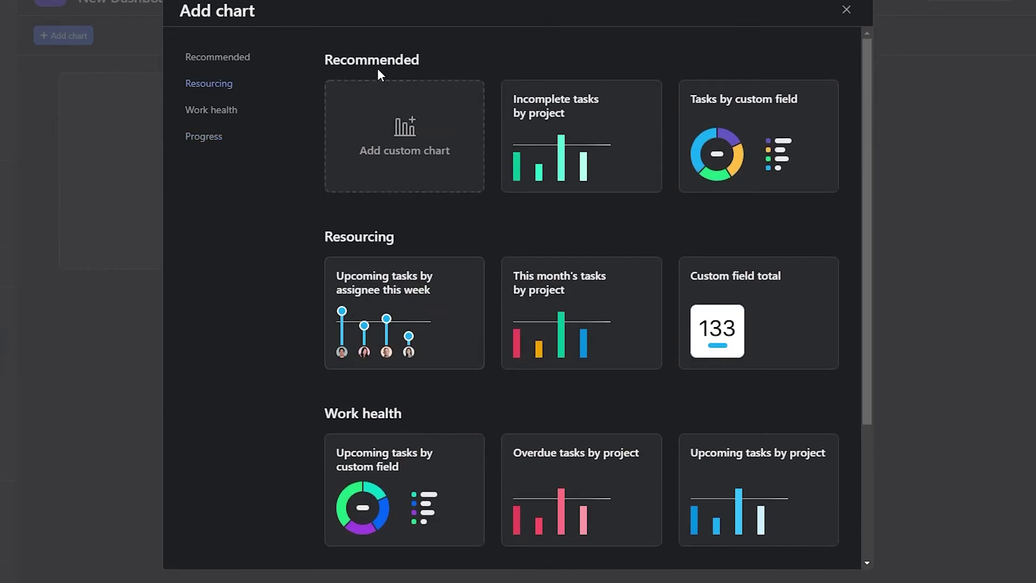
click(214, 141)
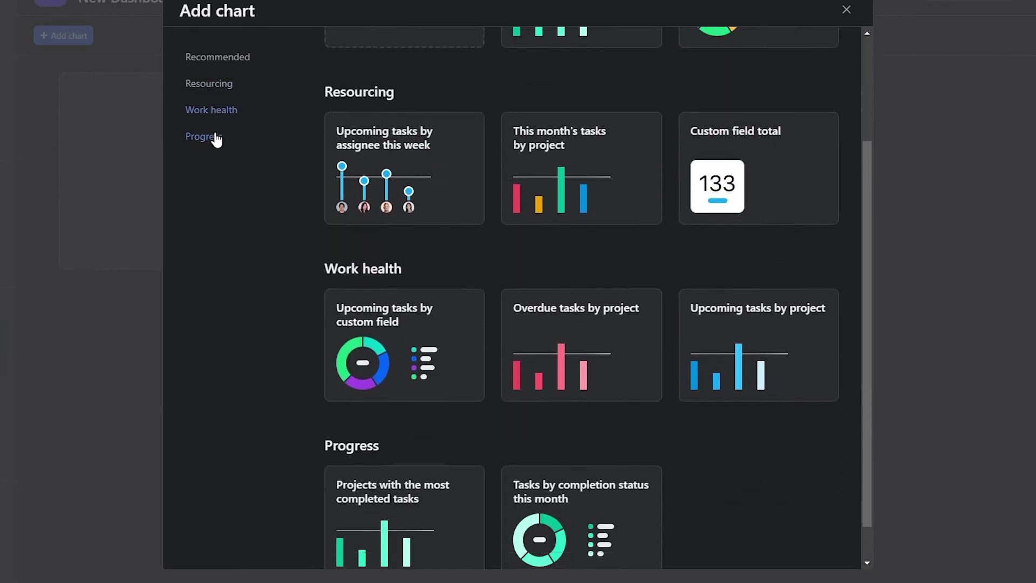
click(219, 64)
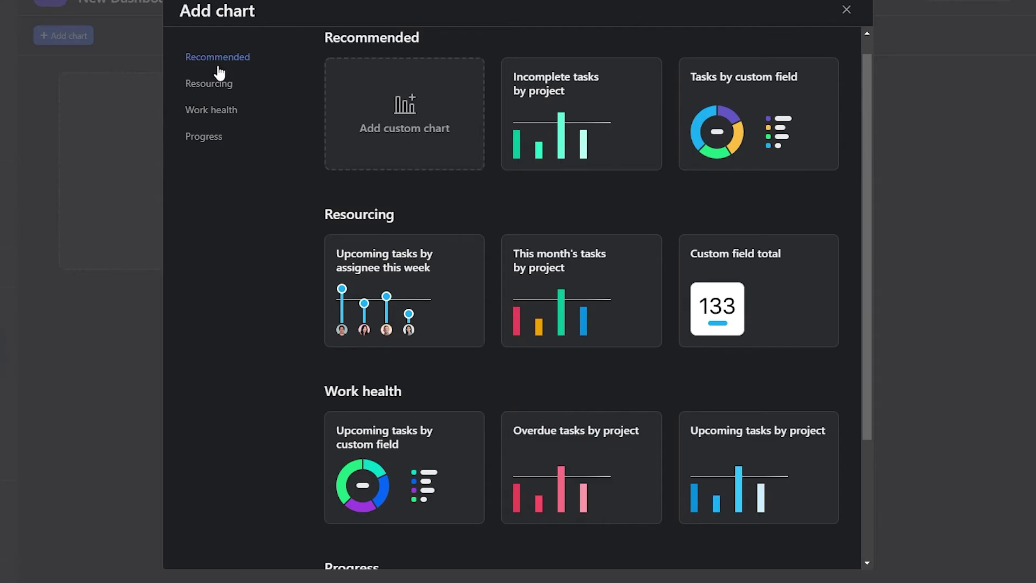
click(846, 11)
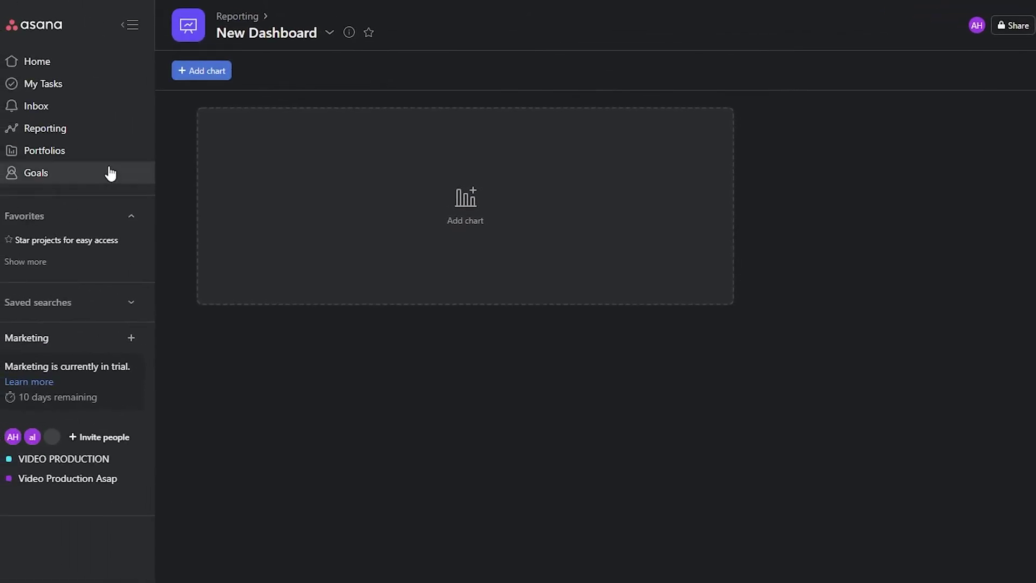
- In the VIDEO PRODUCTION calendar, create a 'Buy a Cake on 18th' task on August 18
click(56, 170)
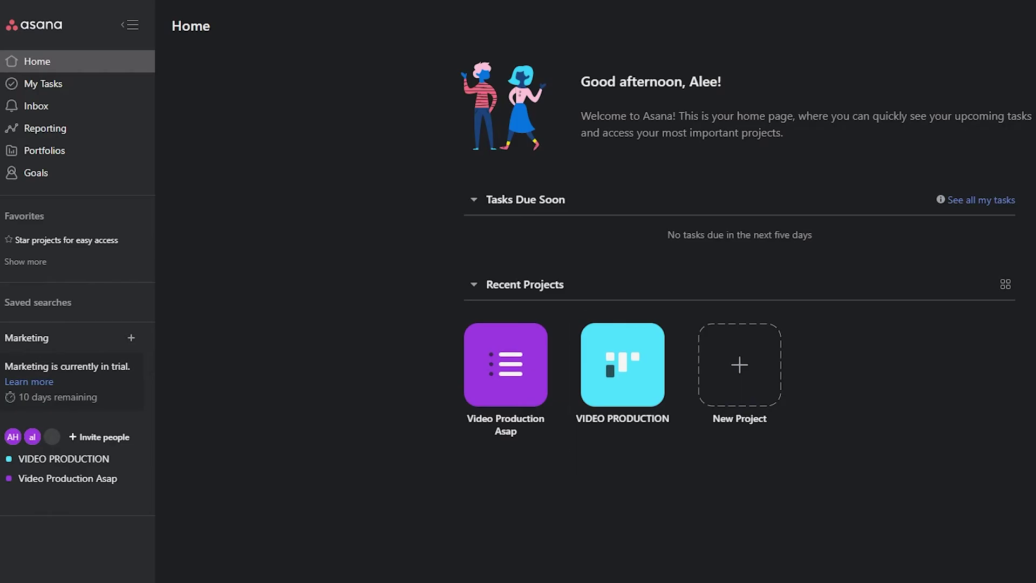
click(628, 372)
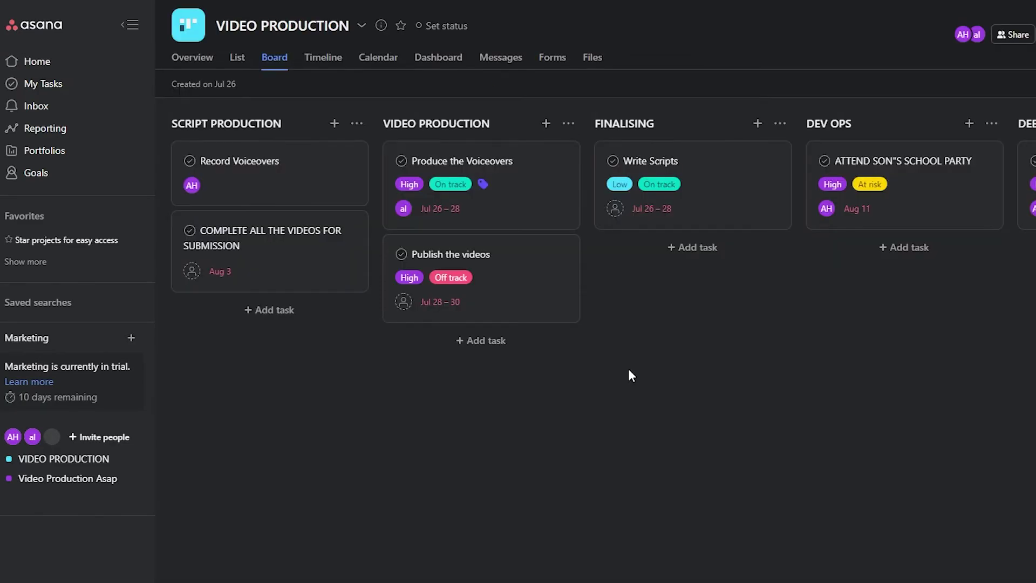
click(364, 62)
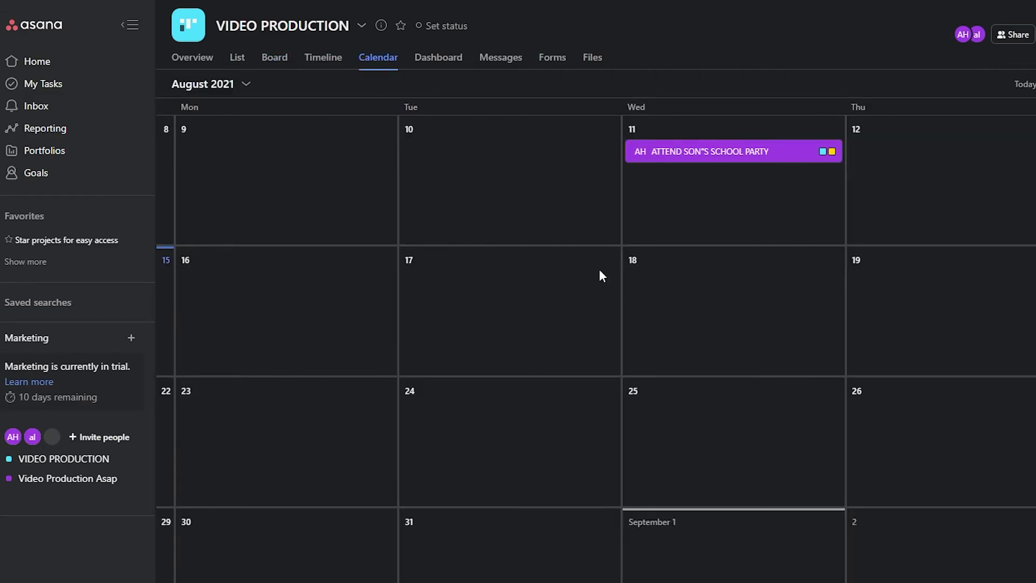
click(662, 315)
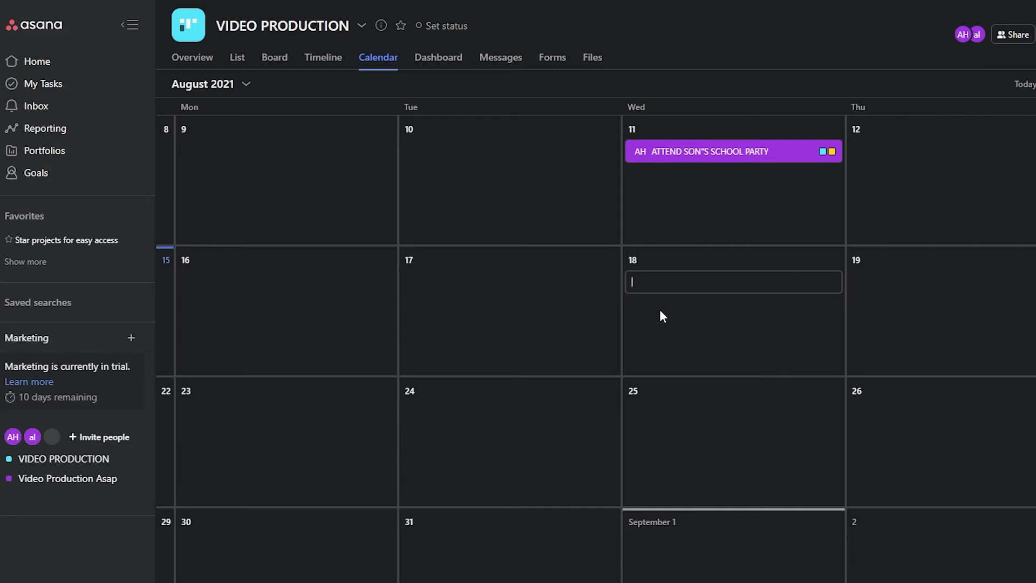
text(Buy a Cake on 18th)
key(Return)
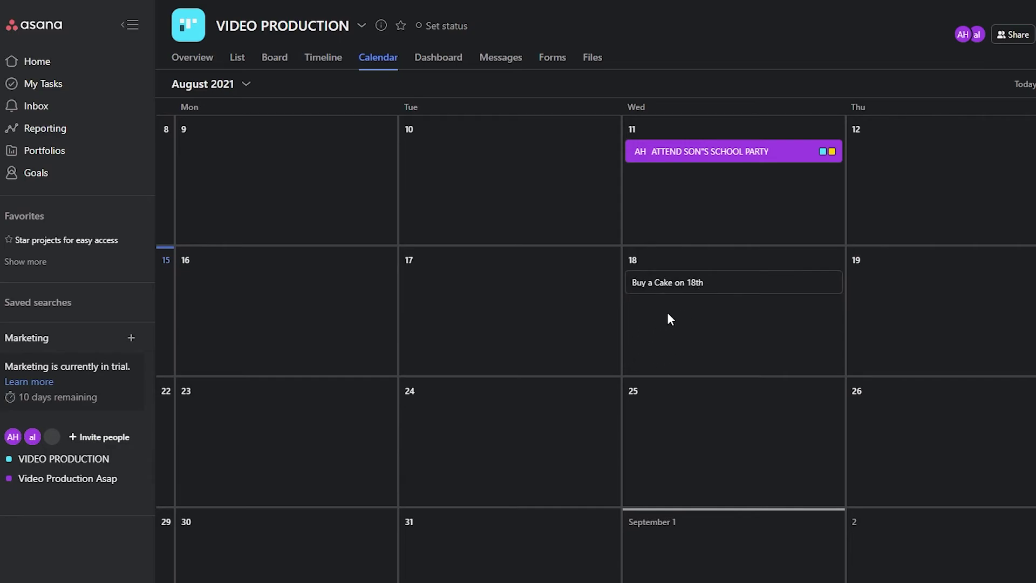
- Give the 'Buy a Cake on 18th' task Medium priority and At risk status
click(702, 281)
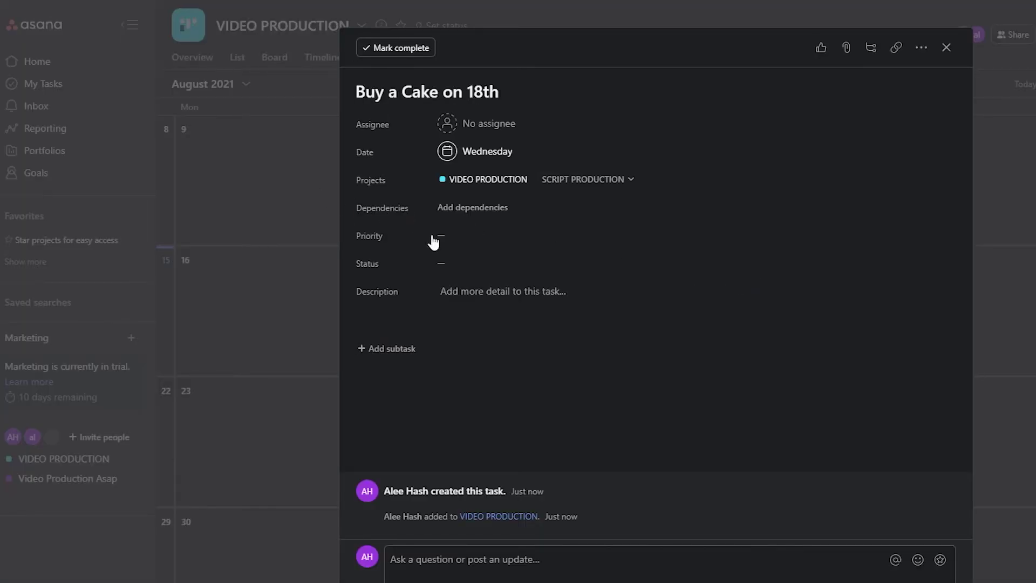
click(443, 237)
click(480, 312)
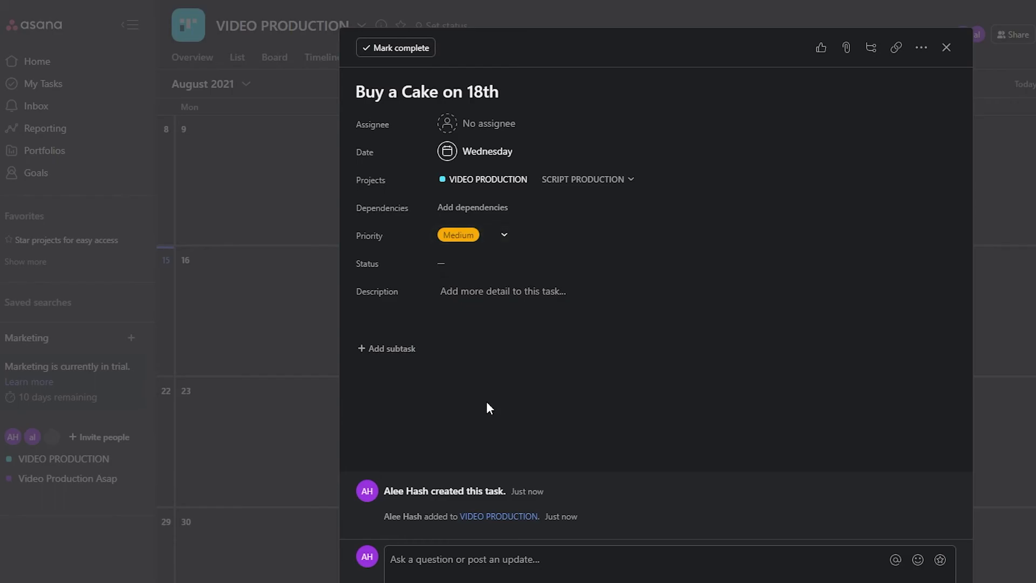
click(450, 264)
click(475, 339)
click(472, 289)
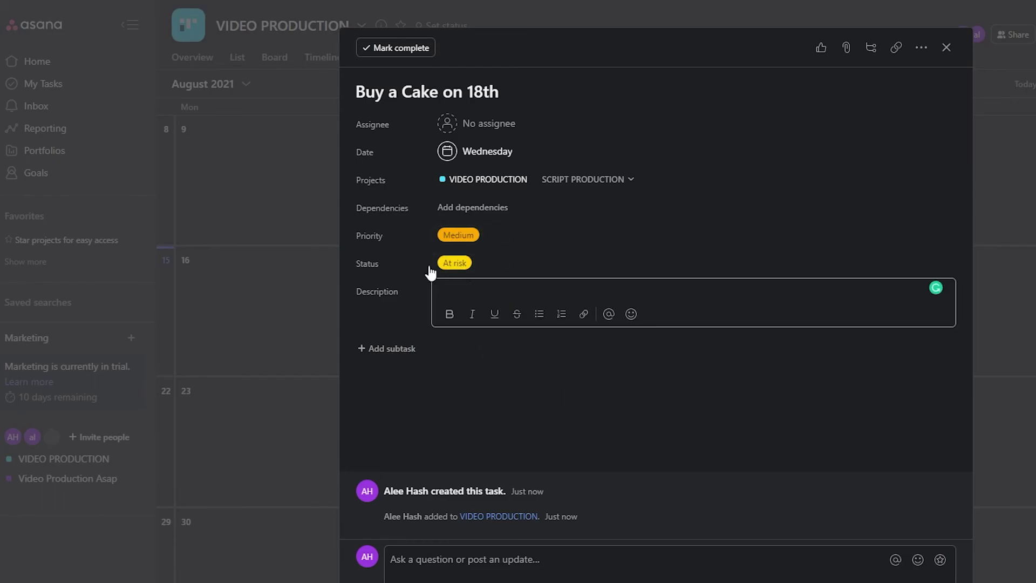
click(303, 174)
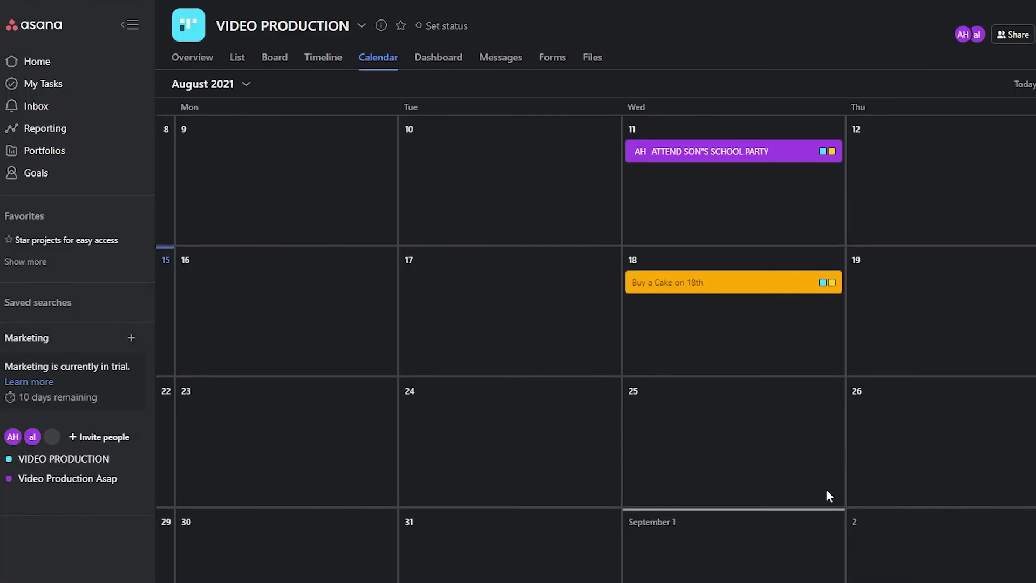
scroll(788, 517, up, 2)
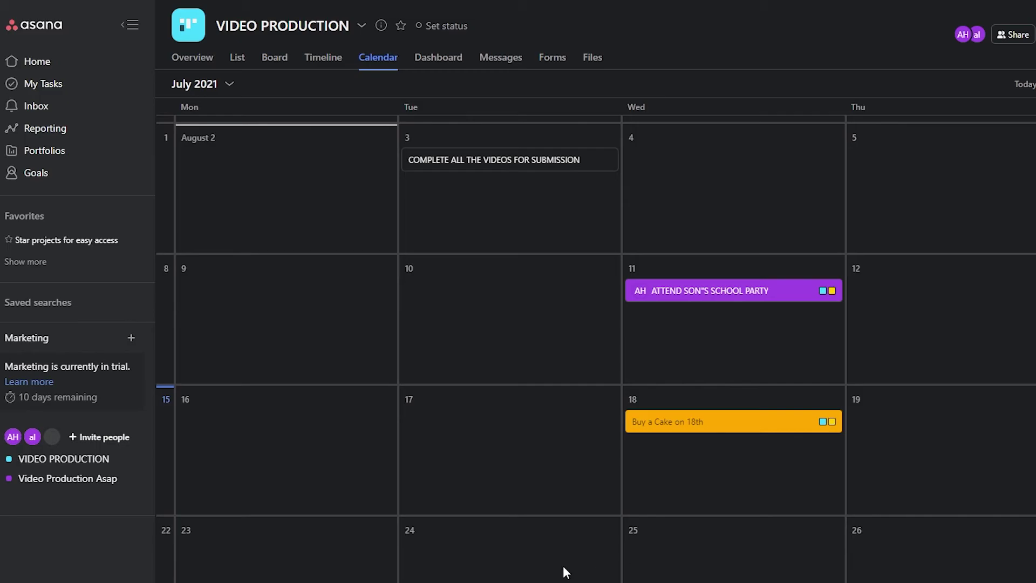
click(47, 27)
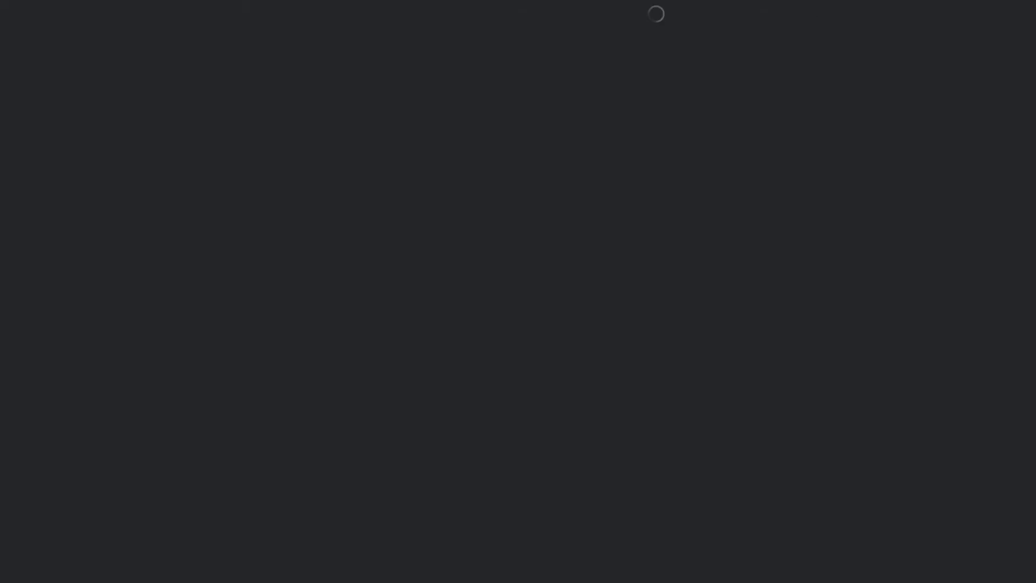
- Scroll through the Premium ($10.99), Business ($24.99) and Enterprise plan cards and feature lists
scroll(493, 290, down, 1)
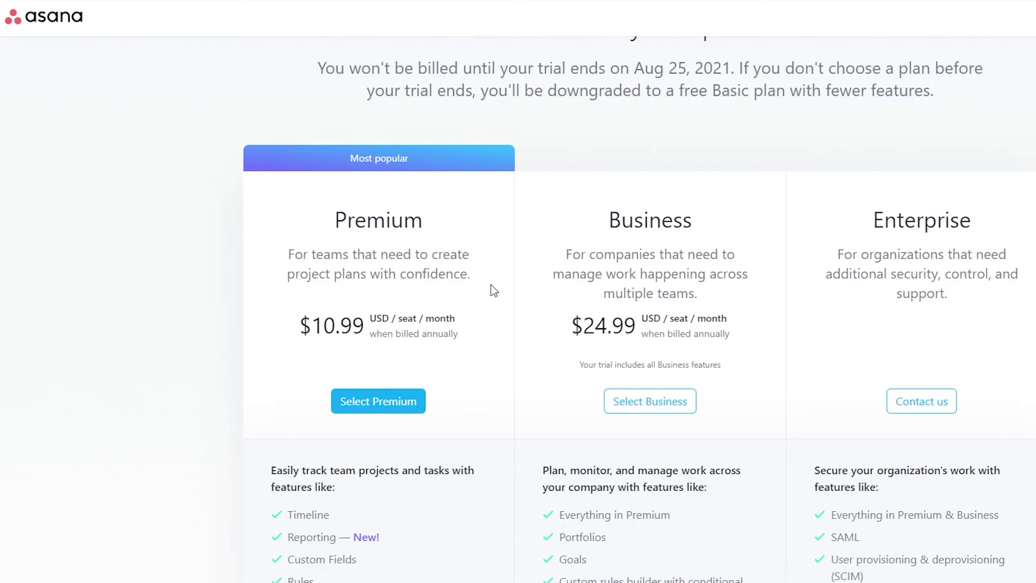
scroll(502, 186, down, 1)
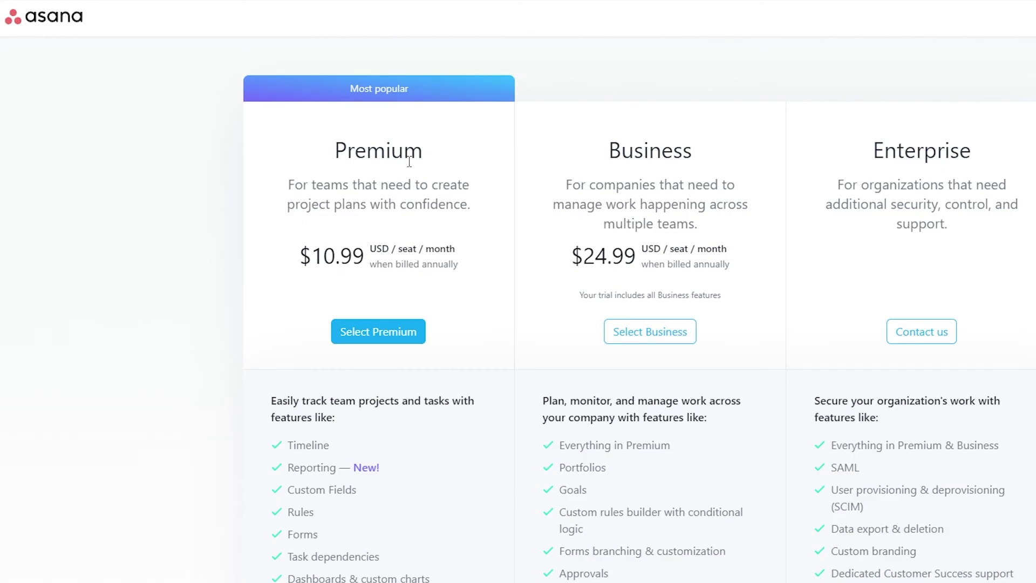
scroll(585, 300, down, 5)
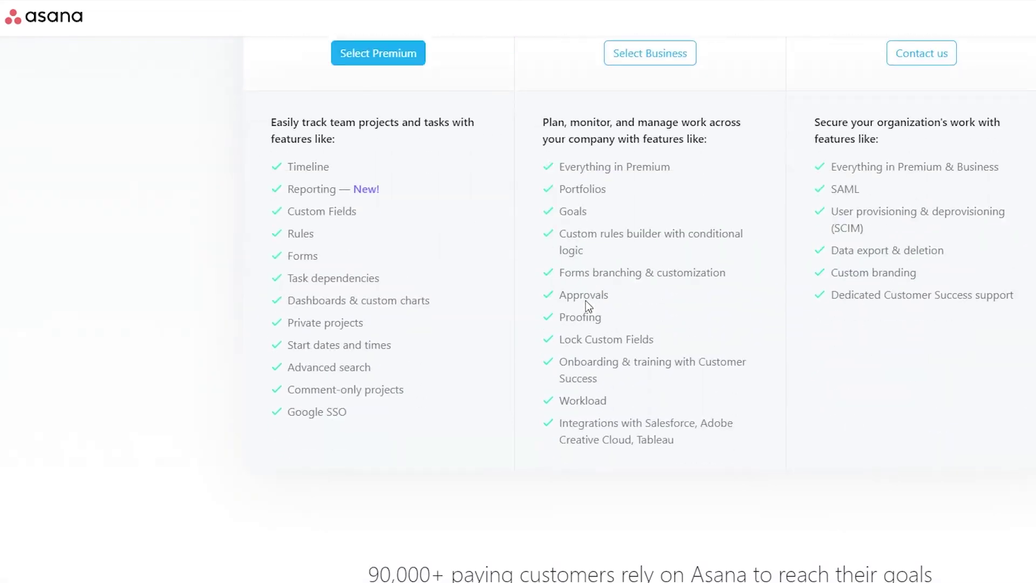
scroll(639, 281, down, 6)
scroll(638, 287, up, 1)
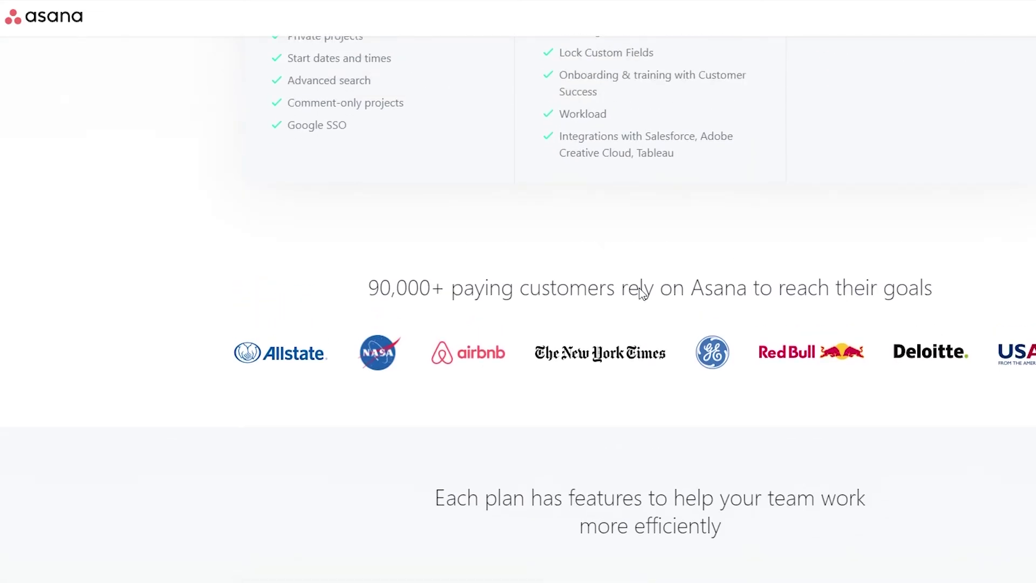
scroll(639, 287, up, 9)
scroll(596, 402, down, 3)
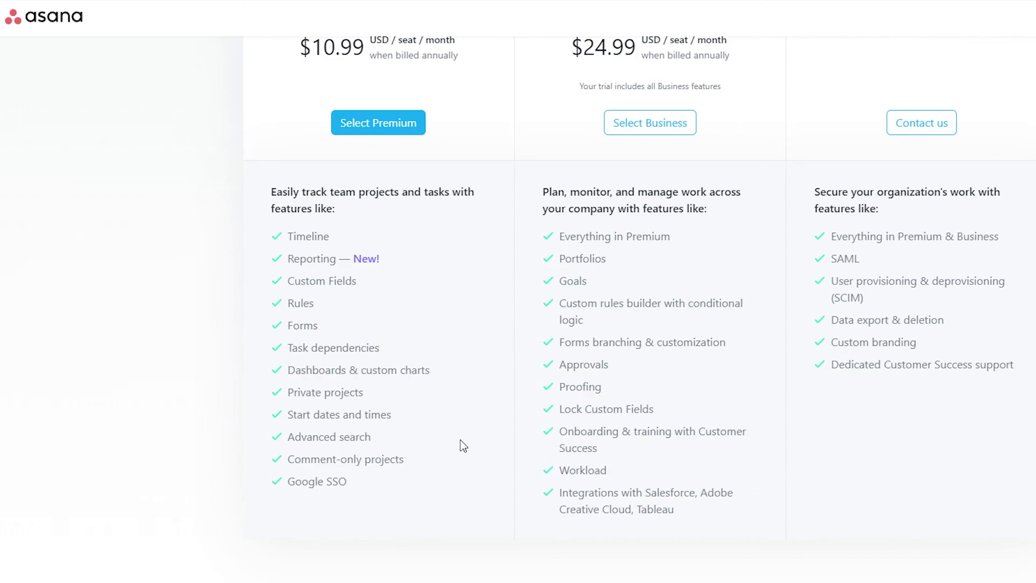
scroll(455, 440, up, 3)
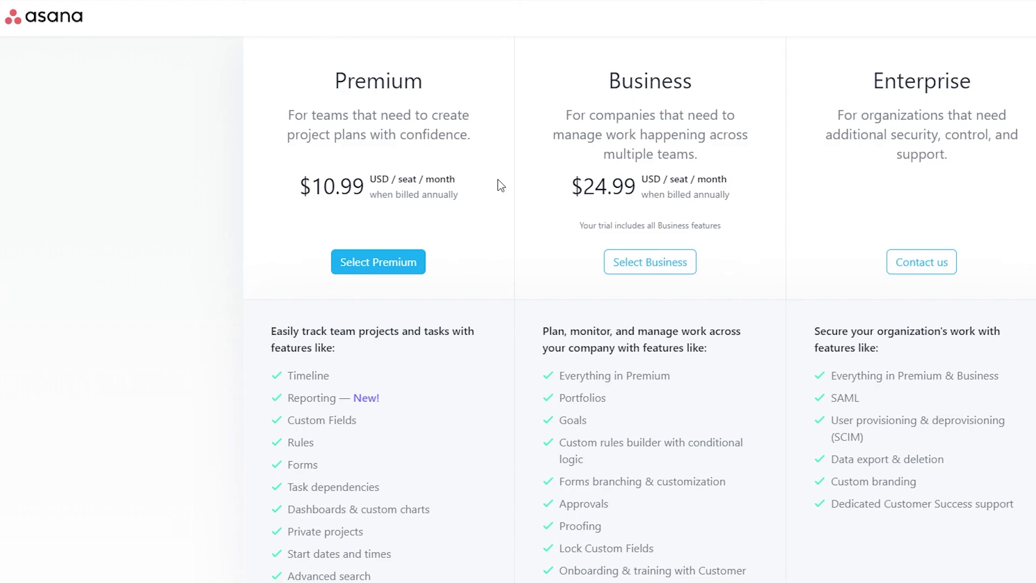
scroll(507, 162, up, 1)
scroll(510, 148, down, 10)
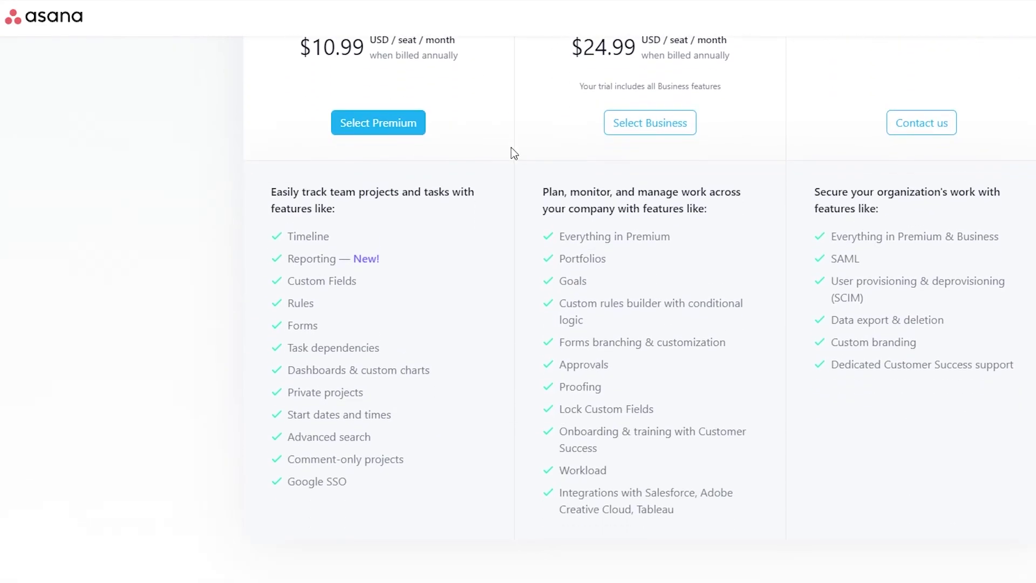
scroll(463, 183, down, 4)
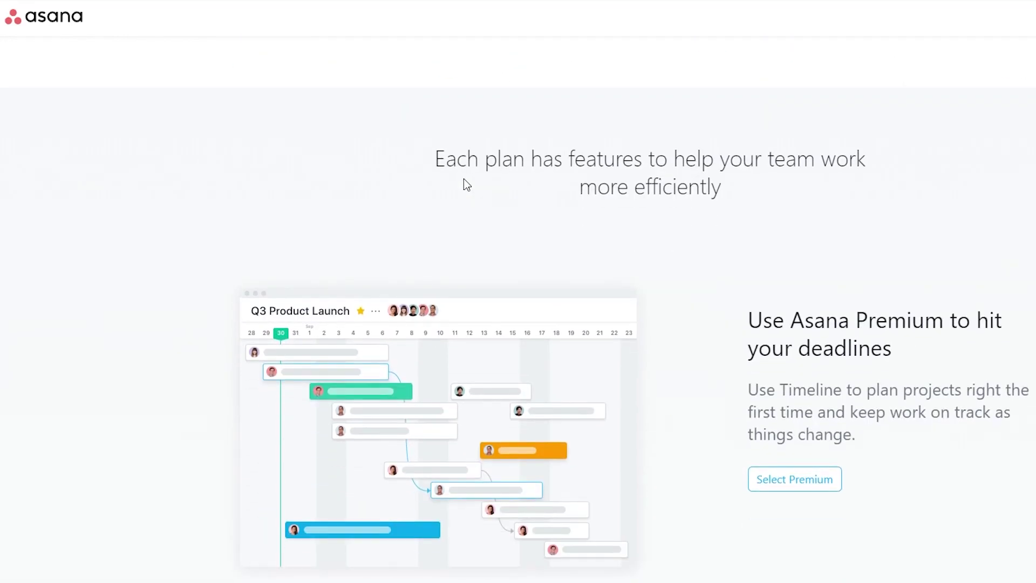
scroll(464, 180, up, 4)
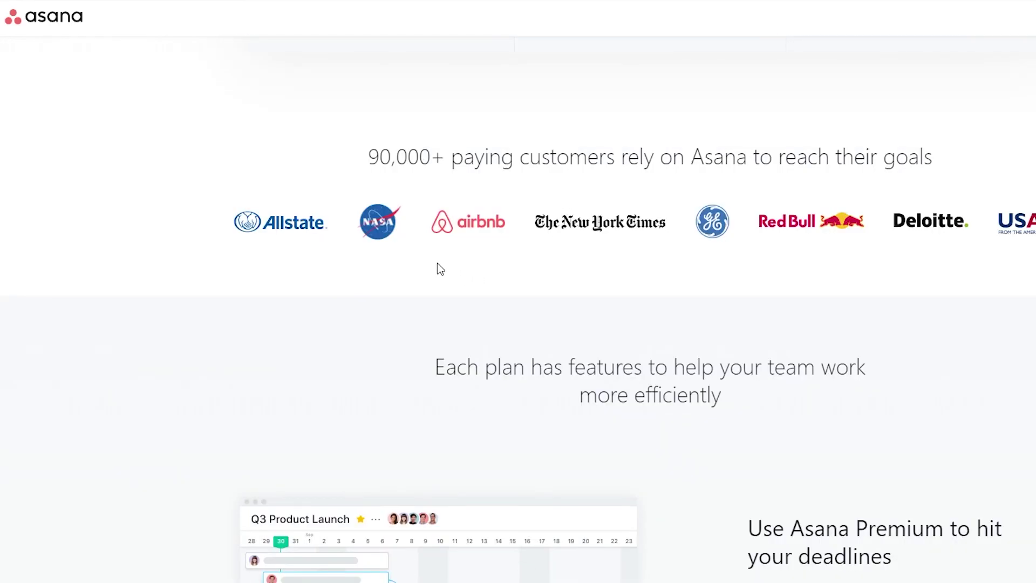